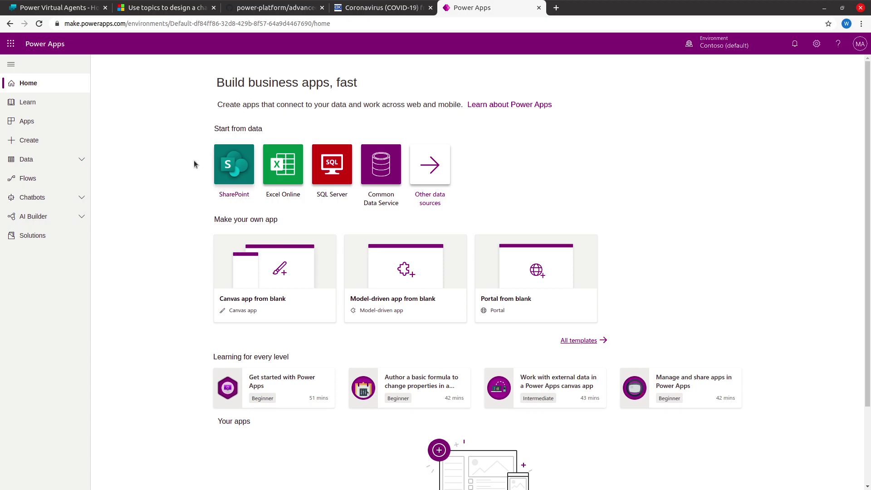
# - Search the Office app launcher's All apps list for 'Agent', then clear the search
pyautogui.click(10, 46)
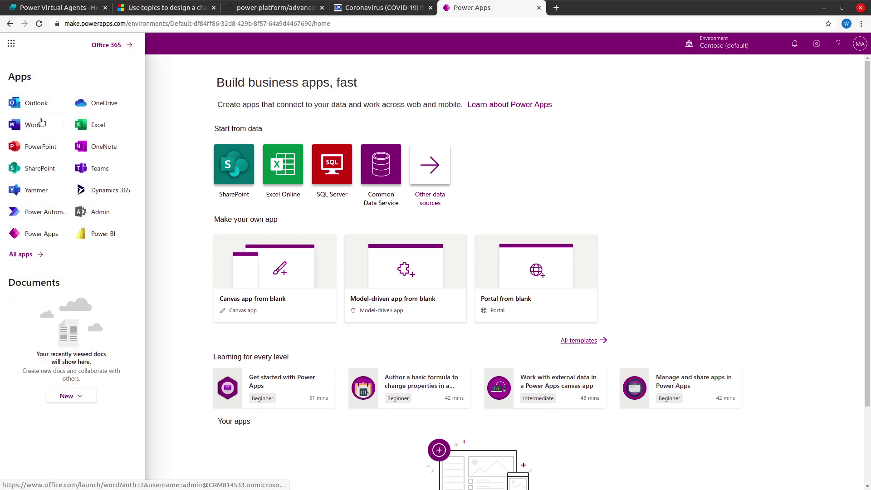
pyautogui.click(21, 254)
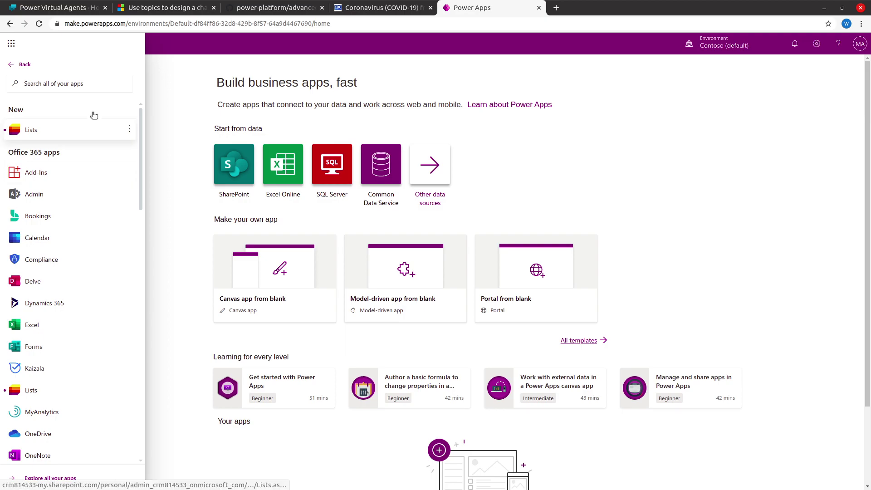
pyautogui.click(80, 87)
pyautogui.write('Agen')
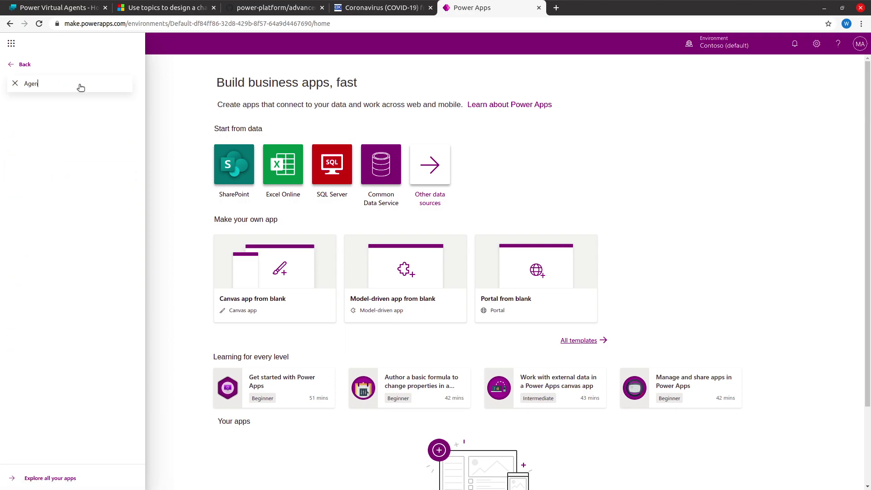
pyautogui.write('t')
pyautogui.press('BackSpace')
pyautogui.press('BackSpace')
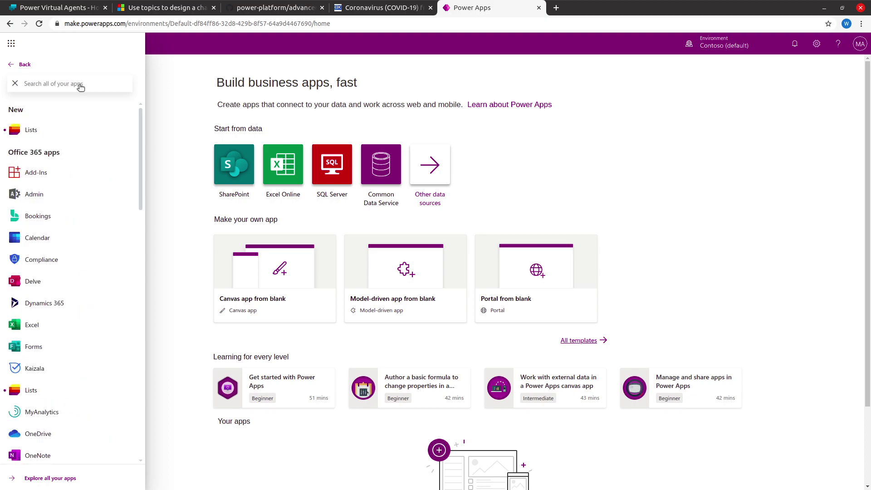
pyautogui.click(84, 120)
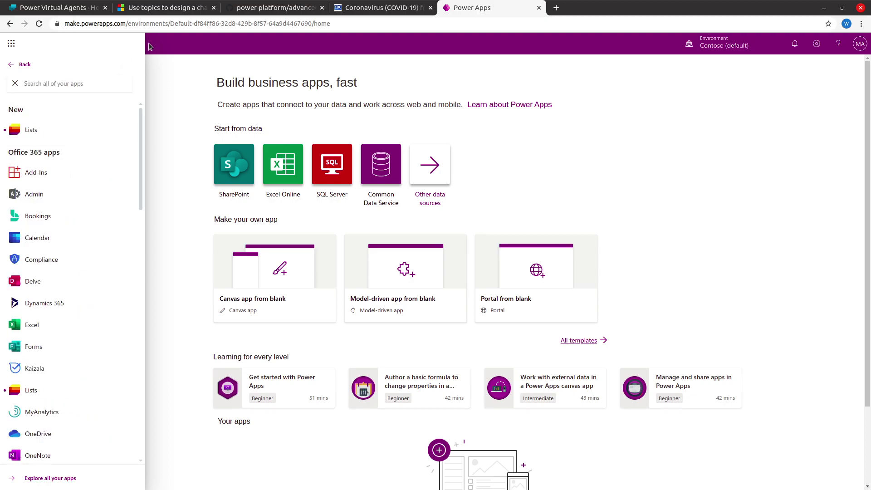
# - Load the Power Virtual Agents site, powerva.microsoft.com, from the address bar
pyautogui.click(362, 24)
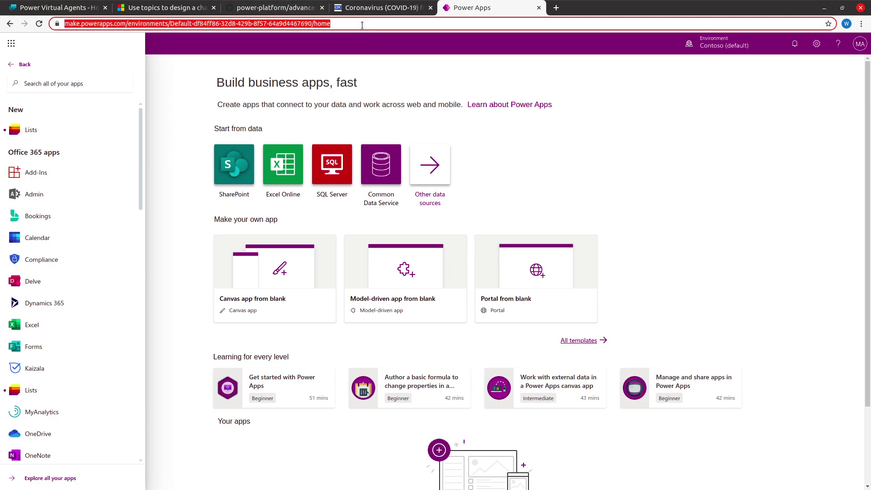
pyautogui.write('powe')
pyautogui.press('Return')
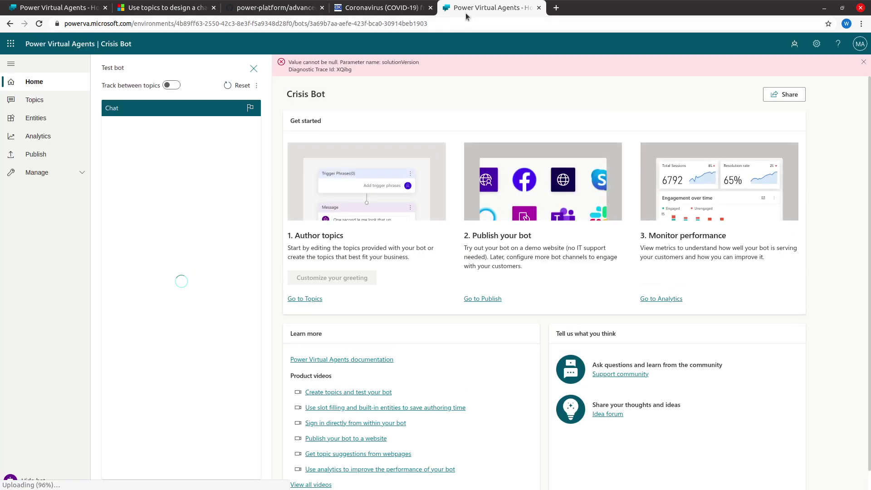
# - In a full-screen window, create bot COVID-FAQ with English (US) language in the wgcds environment
pyautogui.middleClick(465, 12)
pyautogui.moveTo(457, 44); pyautogui.dragTo(399, 5)
pyautogui.click(794, 44)
pyautogui.click(772, 100)
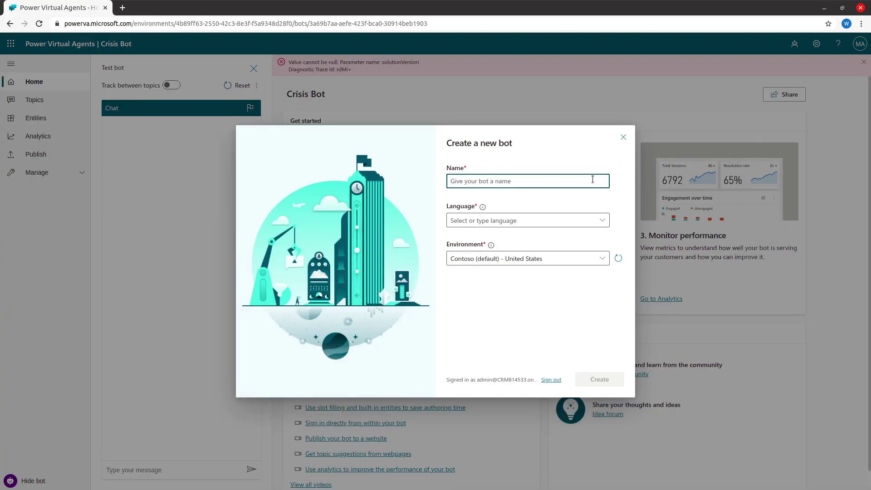
pyautogui.write('COVID-FAQ')
pyautogui.click(573, 221)
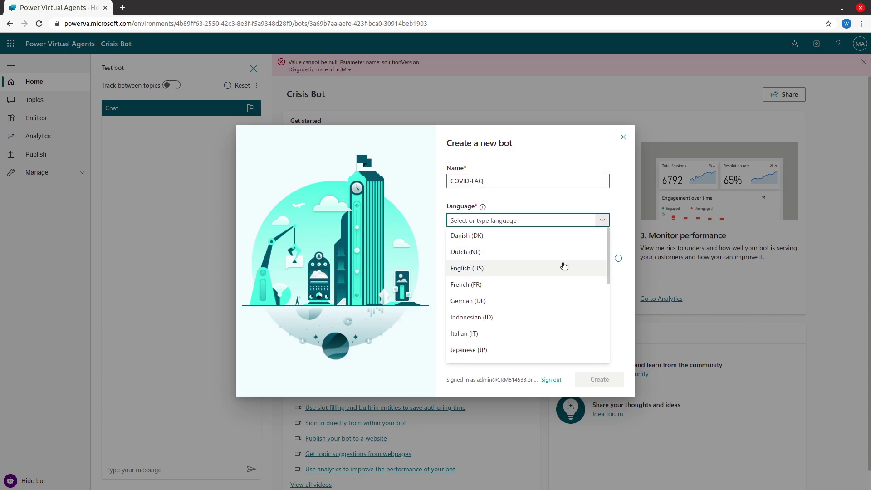
pyautogui.click(562, 264)
pyautogui.click(562, 263)
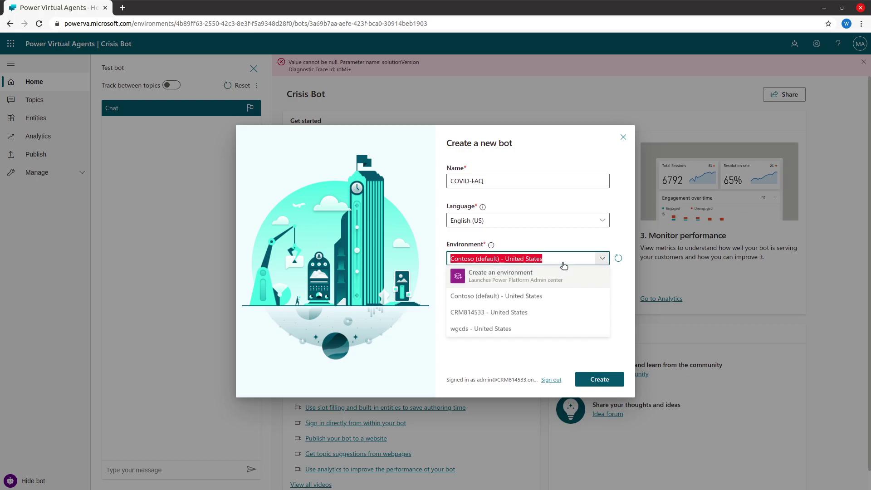
pyautogui.click(562, 263)
pyautogui.click(562, 263)
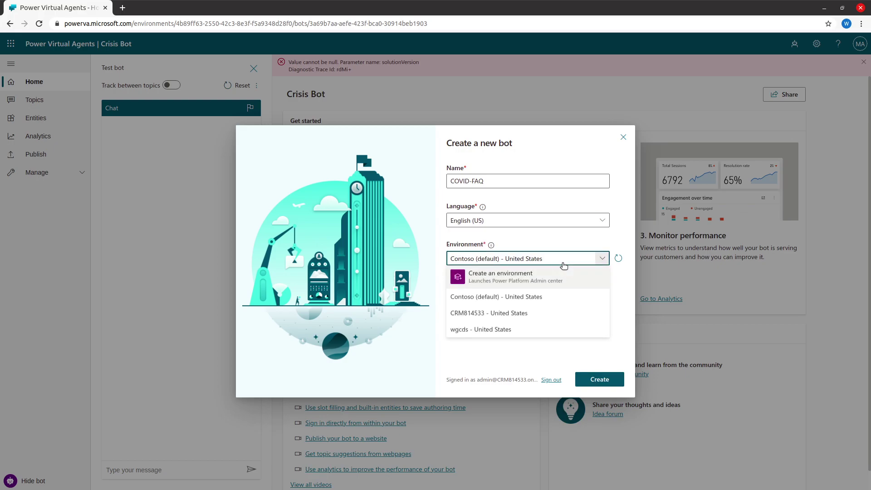
pyautogui.click(551, 326)
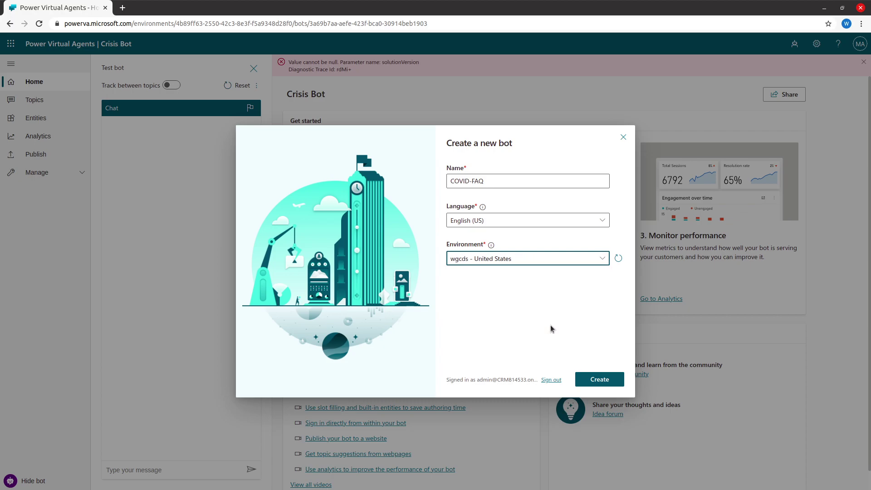
pyautogui.click(589, 380)
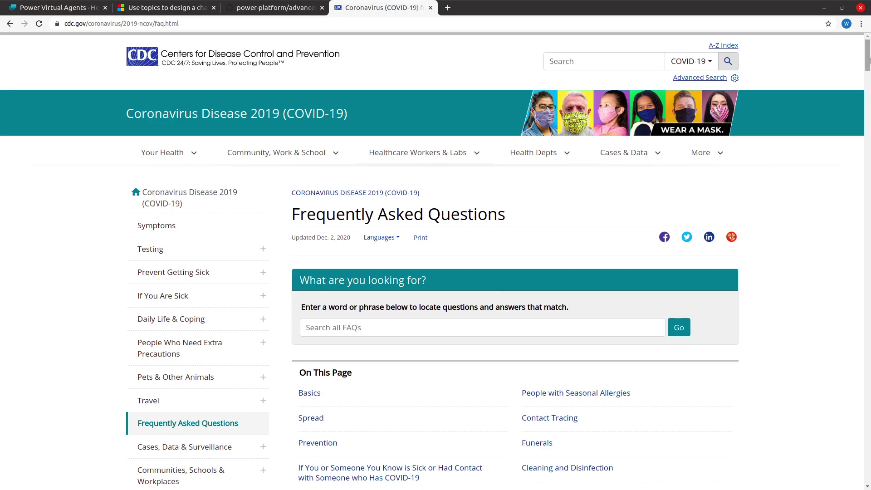
# - Scroll the CDC COVID-19 FAQ page and select its entire URL in the address bar
pyautogui.moveTo(868, 61)
pyautogui.mouseDown()
pyautogui.moveTo(859, 449)
pyautogui.moveTo(867, 37)
pyautogui.mouseUp()
pyautogui.click(219, 23)
pyautogui.click(218, 24)
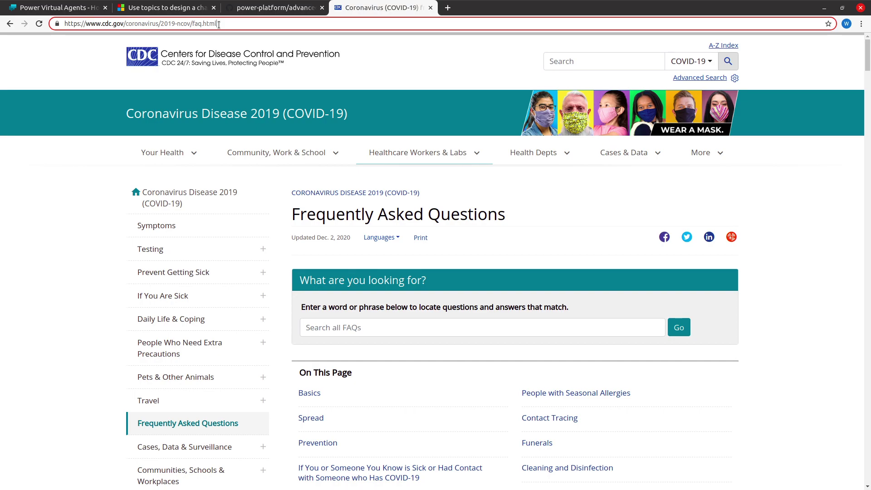
pyautogui.tripleClick(218, 24)
pyautogui.hotkey('ctrl', 'c')
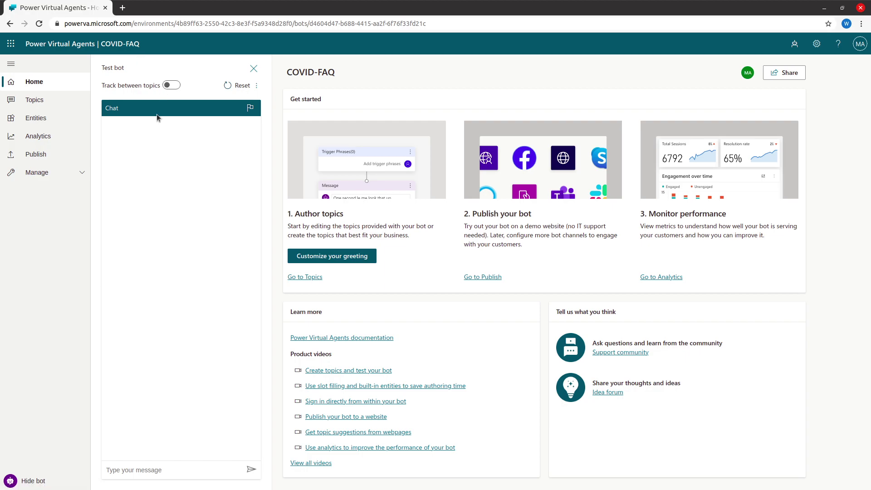
# - Send 'Hello' to the new COVID-FAQ bot in the Test bot pane
pyautogui.click(120, 471)
pyautogui.write('Hello')
pyautogui.press('Return')
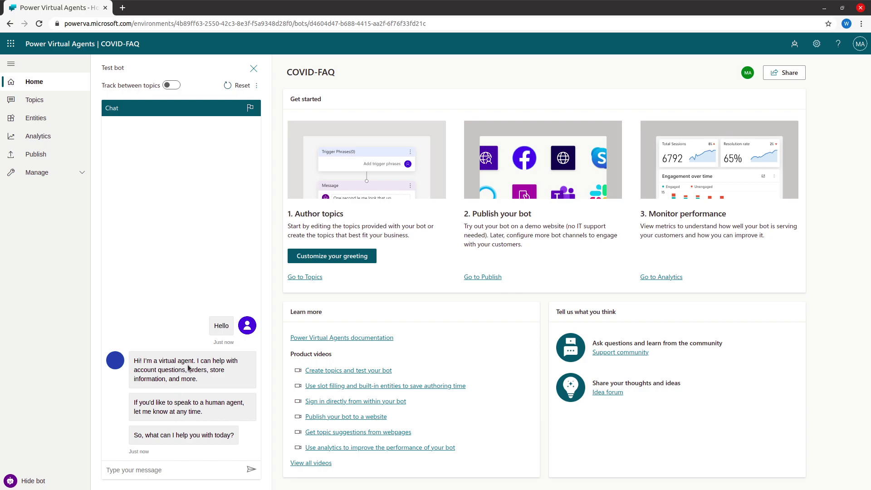
# - Open the Greeting topic, check its Hello trigger phrase, and go to its authoring canvas
pyautogui.click(50, 108)
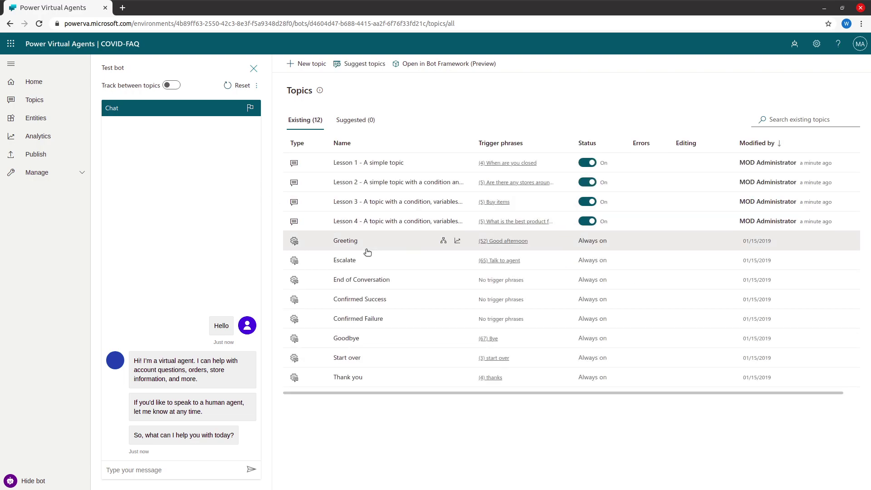
pyautogui.click(344, 241)
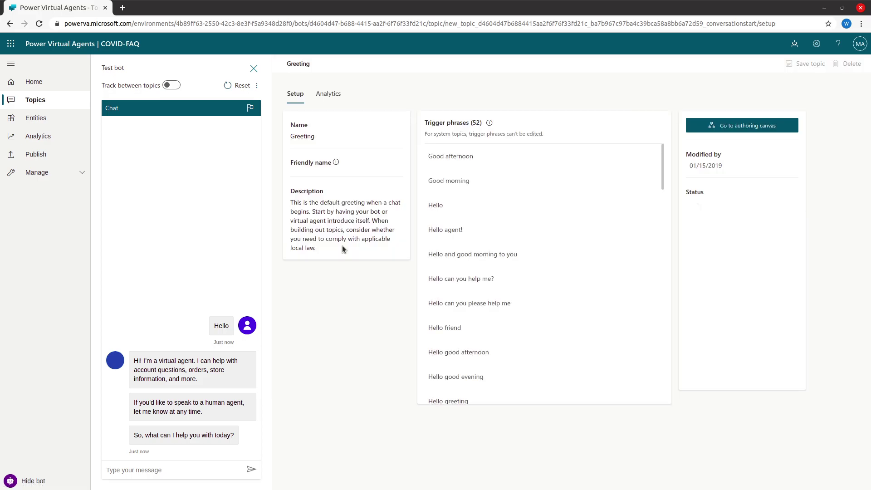
pyautogui.click(436, 206)
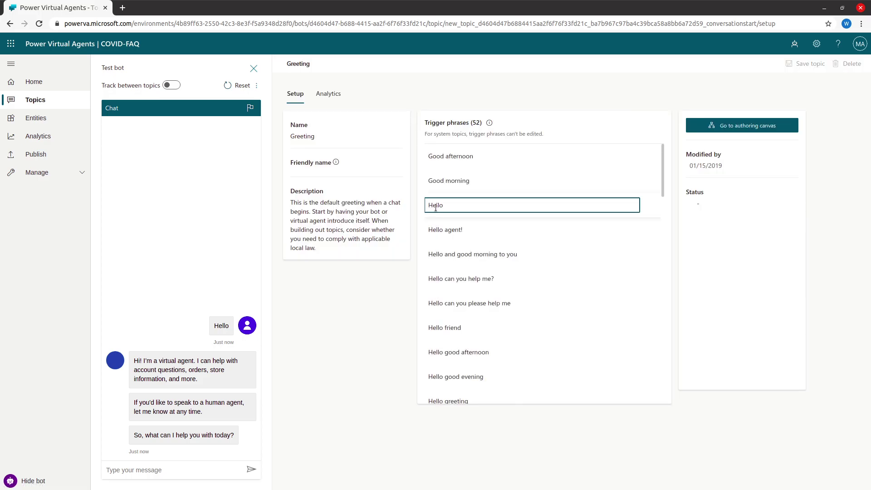
pyautogui.click(723, 126)
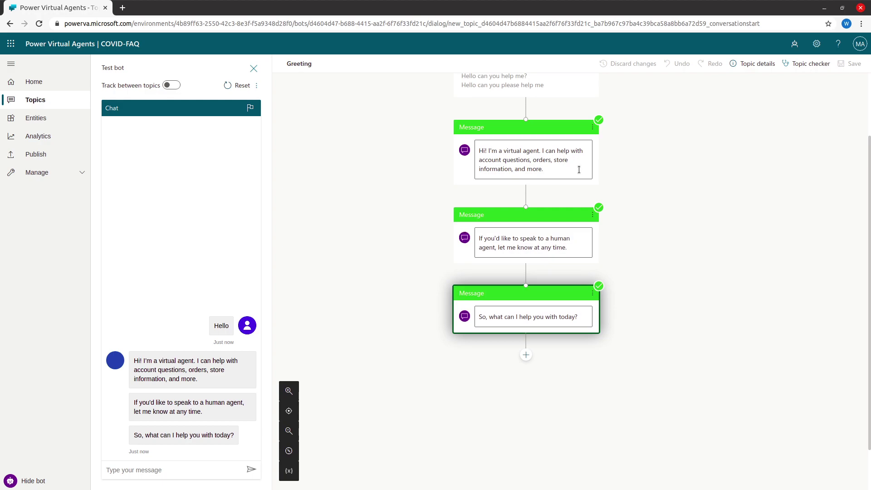
# - Change the first Greeting message to 'Hi, I'm a Virtual Agent…protect yourself against COVID-19' and save
pyautogui.click(557, 176)
pyautogui.hotkey('ctrl', 'a')
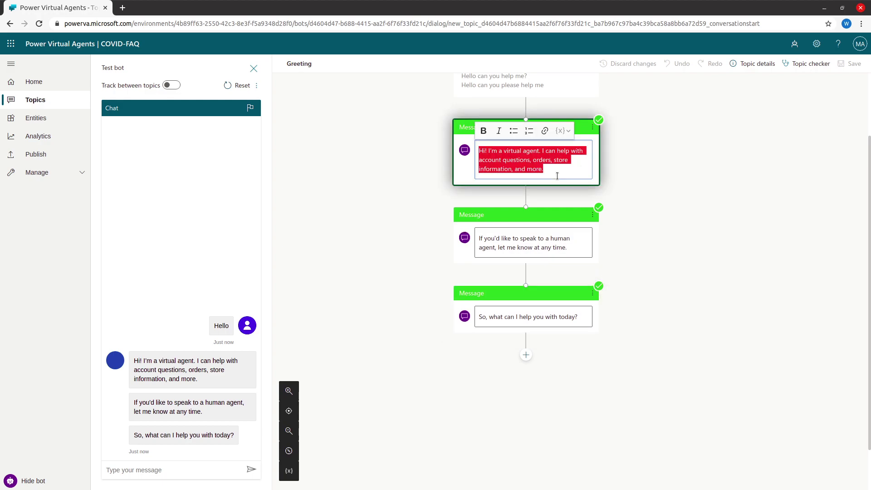
pyautogui.write('Hi ')
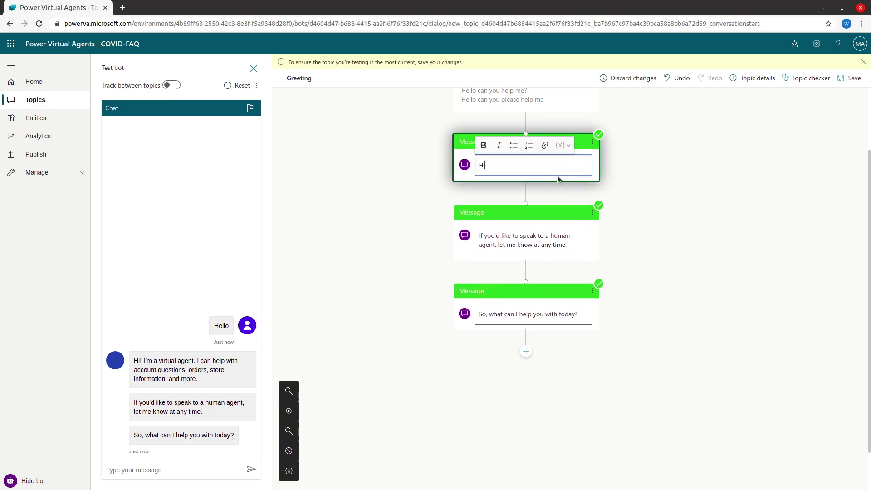
pyautogui.write(', I')
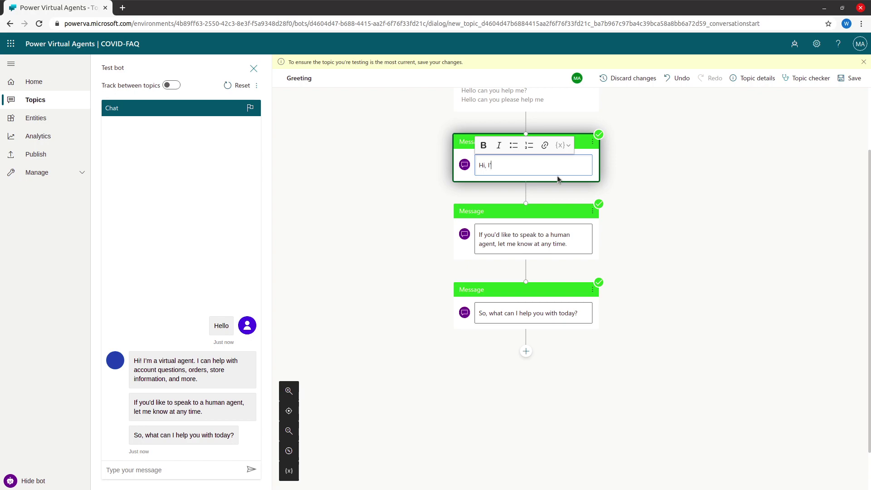
pyautogui.write("'m a Virtual A")
pyautogui.write('gent to help you with a')
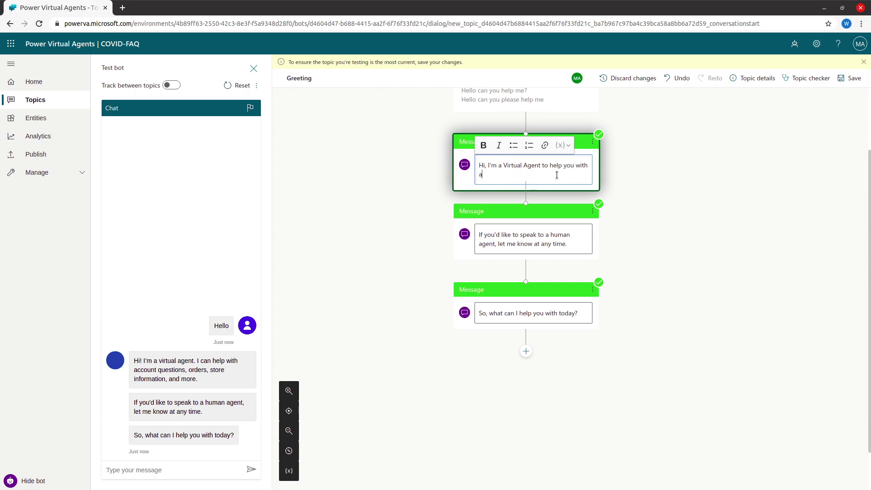
pyautogui.write('ll the information you need to ')
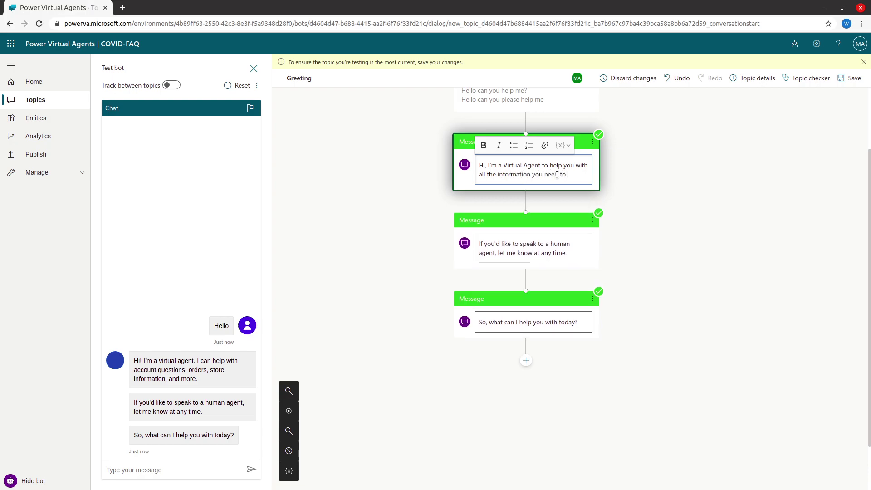
pyautogui.write('protect ')
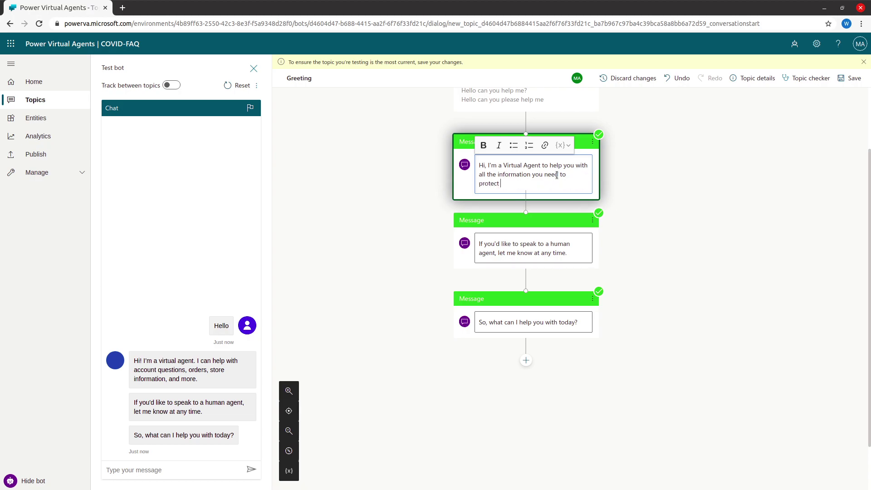
pyautogui.write('y')
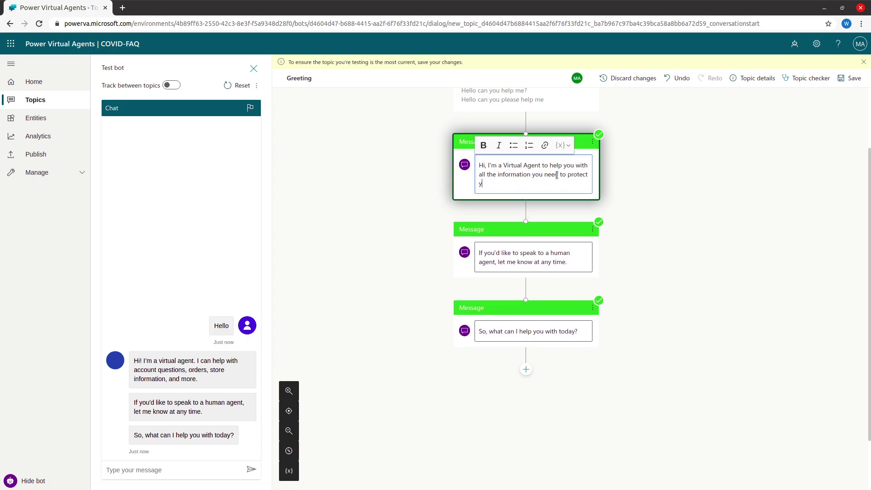
pyautogui.write('ourself against COVID-19')
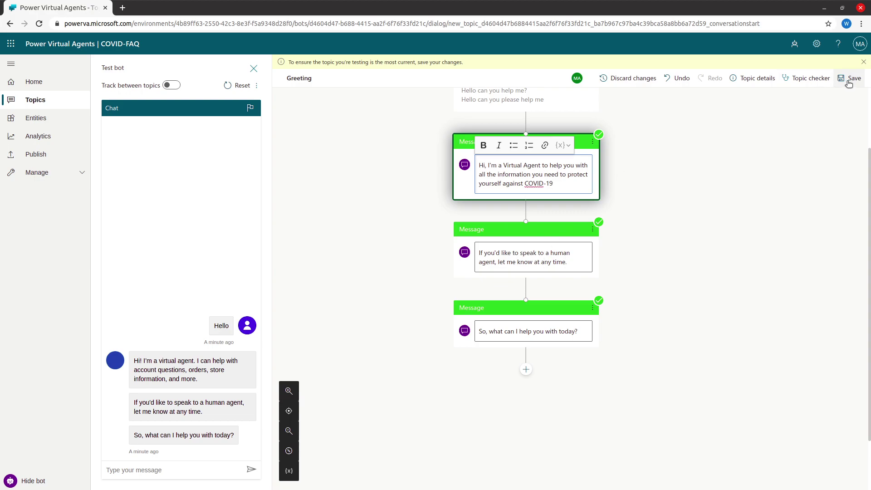
pyautogui.click(850, 78)
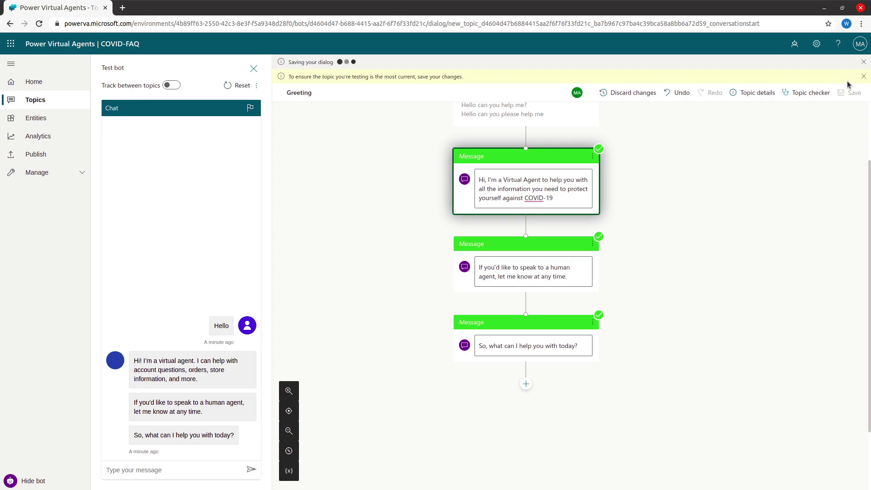
# - Begin a new 'Hello' test message to the bot
pyautogui.click(199, 470)
pyautogui.write('Hel')
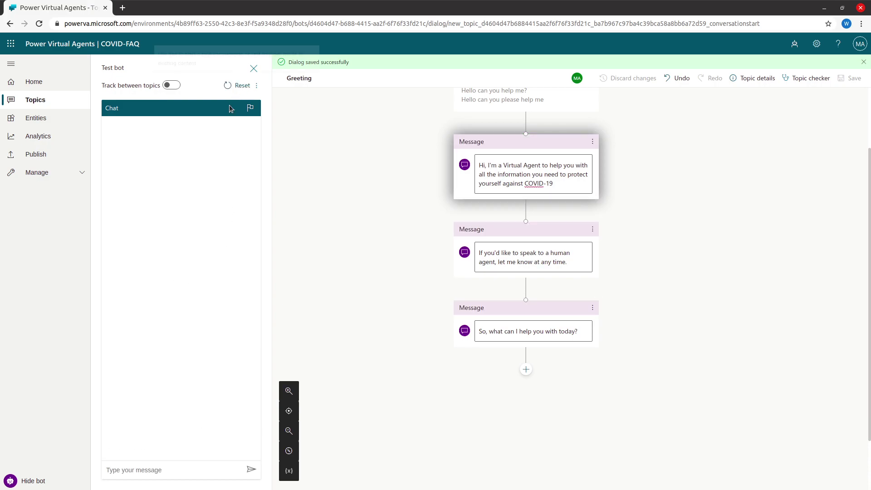
pyautogui.click(125, 470)
# - Send 'hello' to the test bot, then look at Entities and return to Topics
pyautogui.write('he')
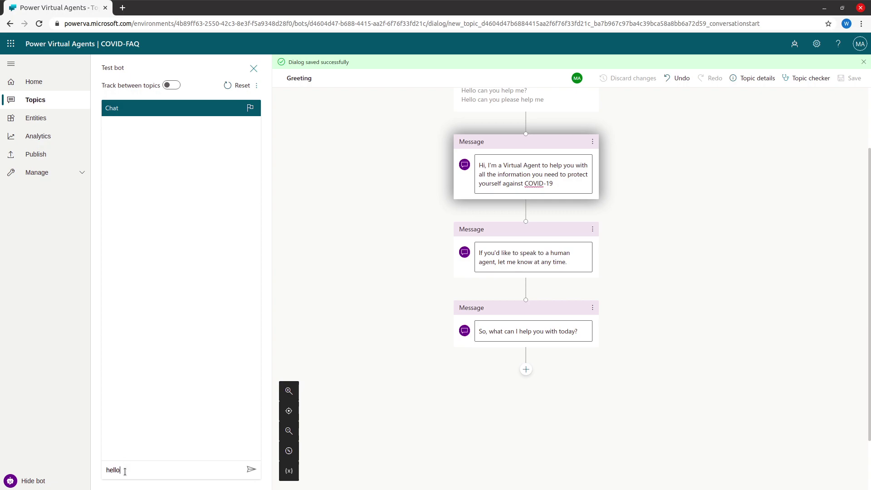
pyautogui.write('llo')
pyautogui.press('Return')
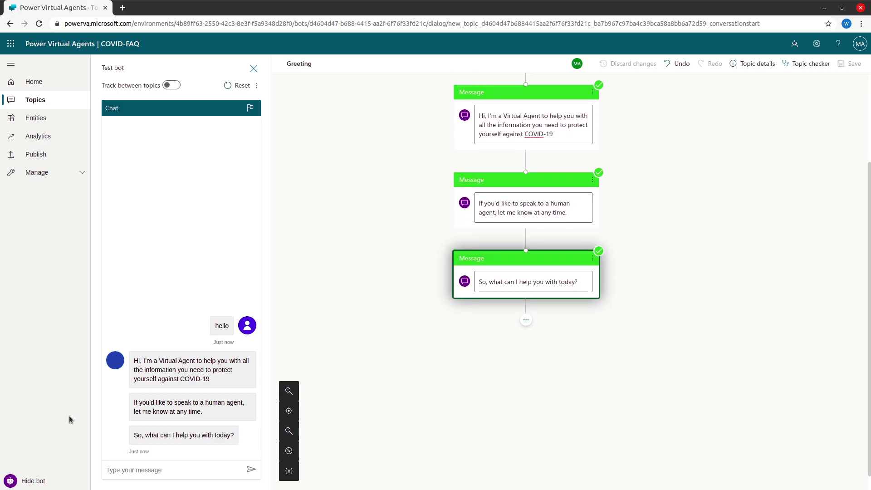
pyautogui.click(54, 123)
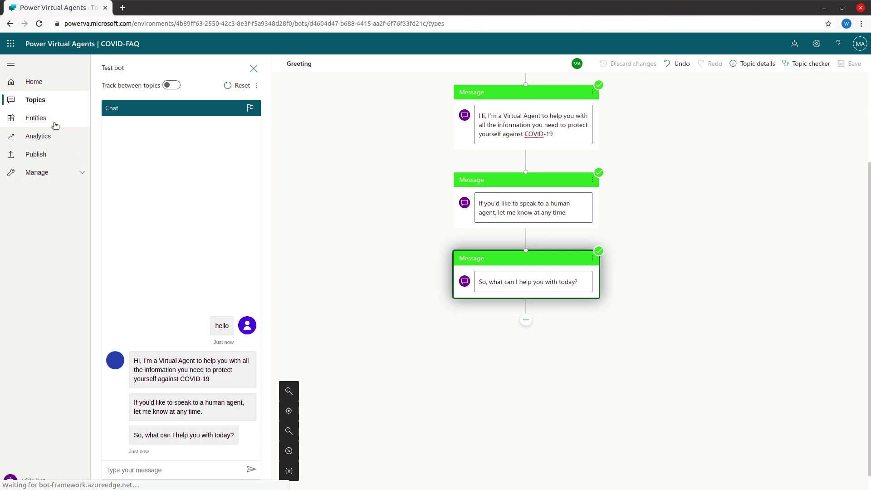
pyautogui.click(53, 104)
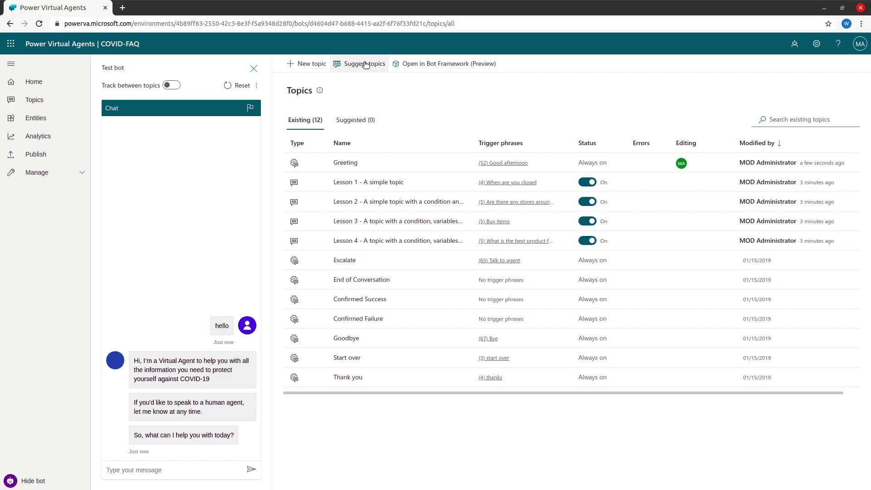
# - Open the Suggested topics tab, back out of New topic, and return to Suggested
pyautogui.click(342, 120)
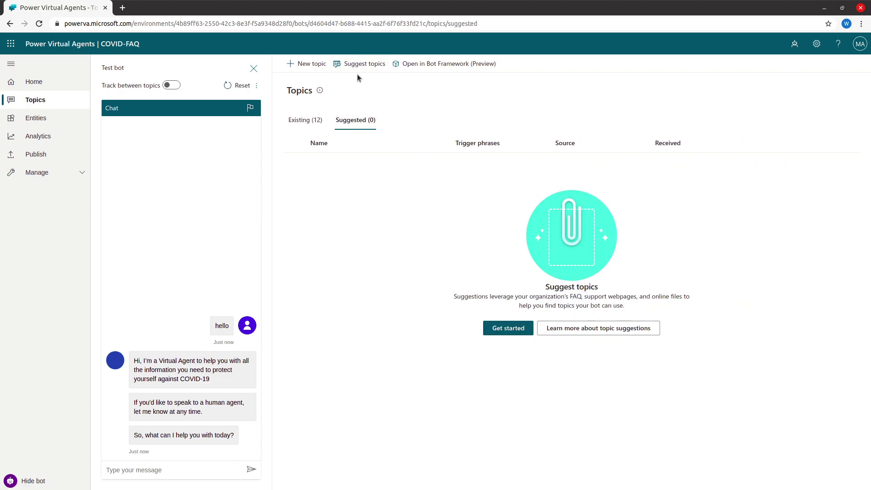
pyautogui.click(307, 64)
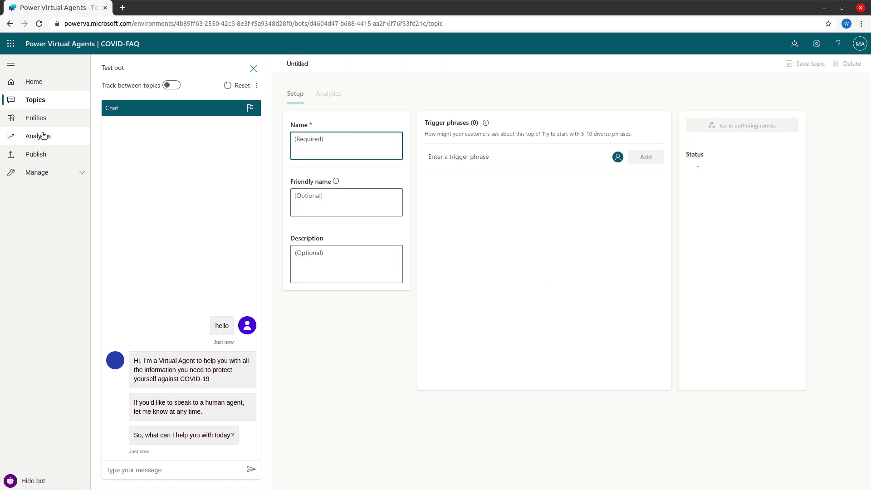
pyautogui.click(45, 101)
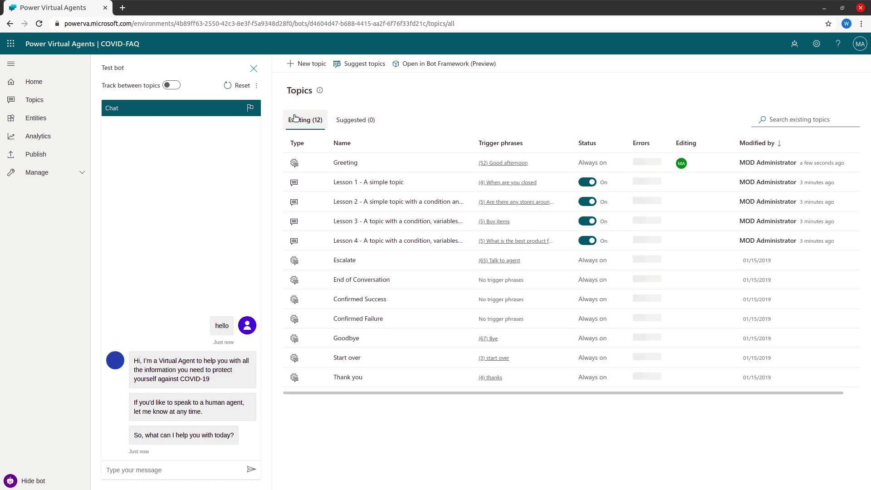
pyautogui.click(352, 121)
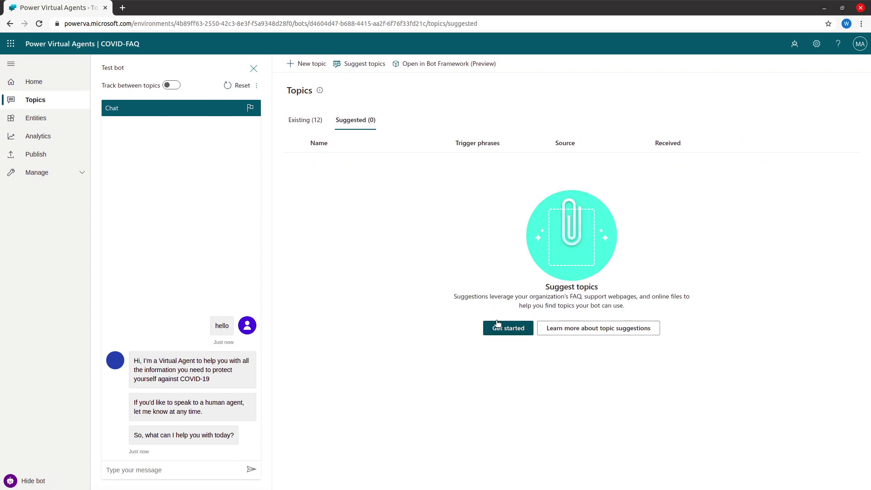
pyautogui.click(508, 329)
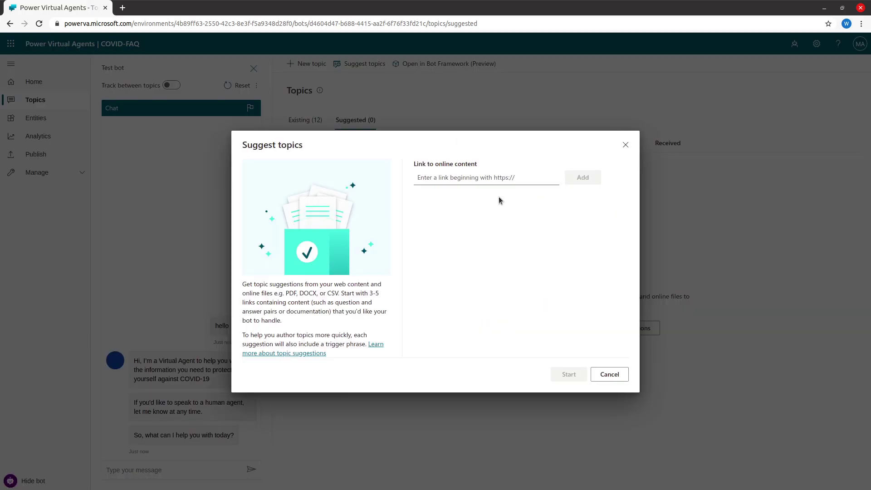
pyautogui.click(504, 177)
pyautogui.hotkey('ctrl', 'v')
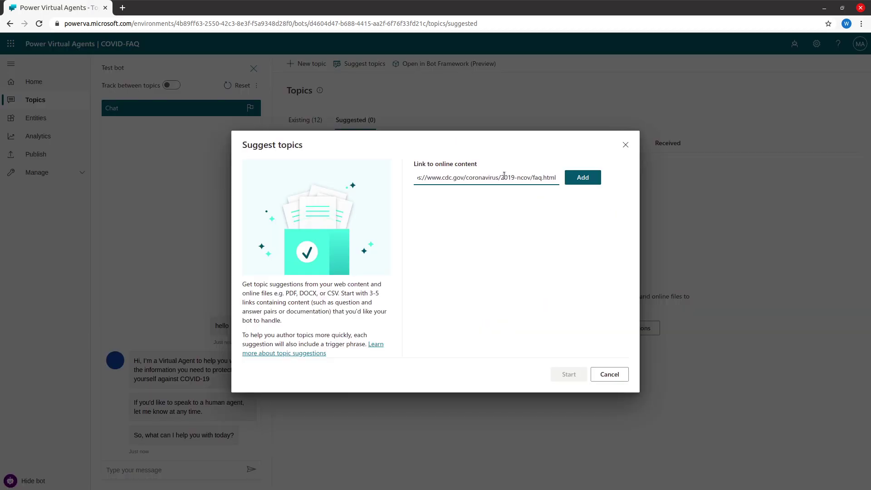
pyautogui.click(586, 184)
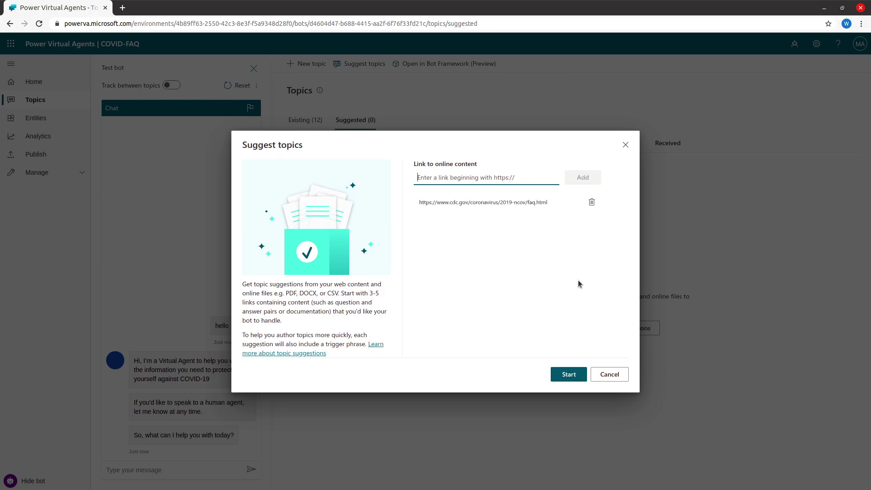
pyautogui.click(568, 379)
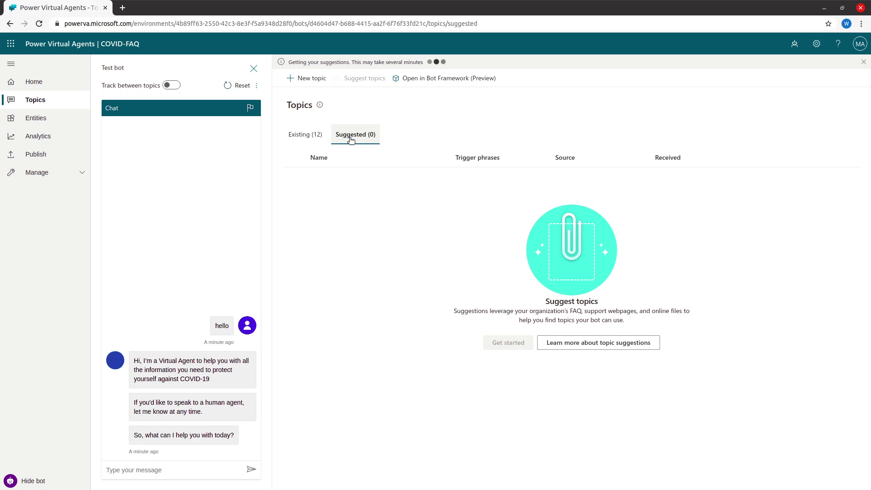
# - Pull a new tab out into a second browser window and position it over the topics page
pyautogui.click(124, 8)
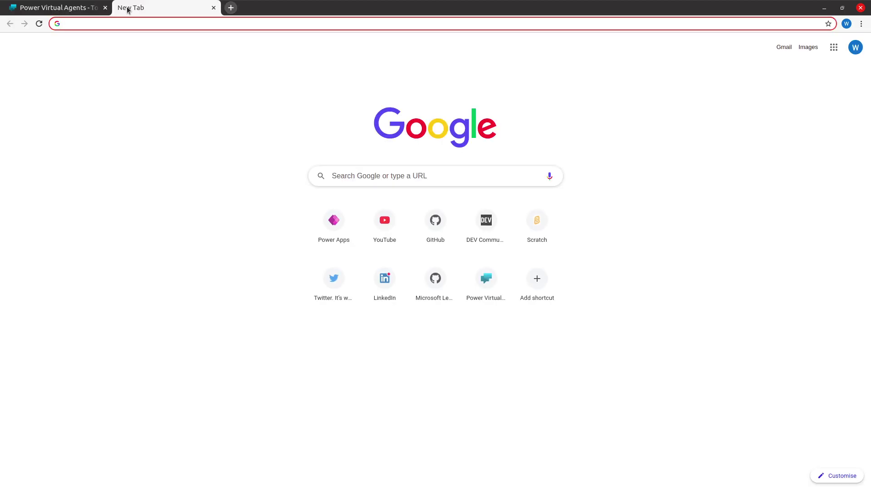
pyautogui.moveTo(126, 10); pyautogui.dragTo(184, 81)
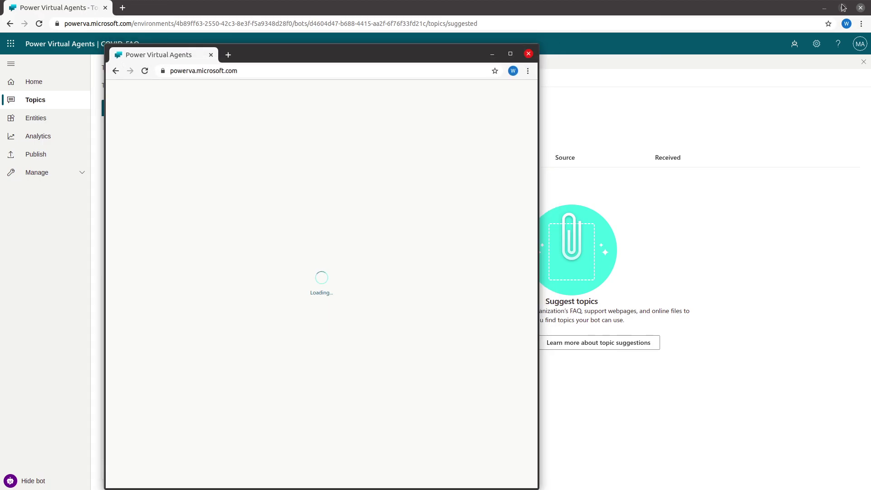
pyautogui.moveTo(370, 57); pyautogui.dragTo(657, 64)
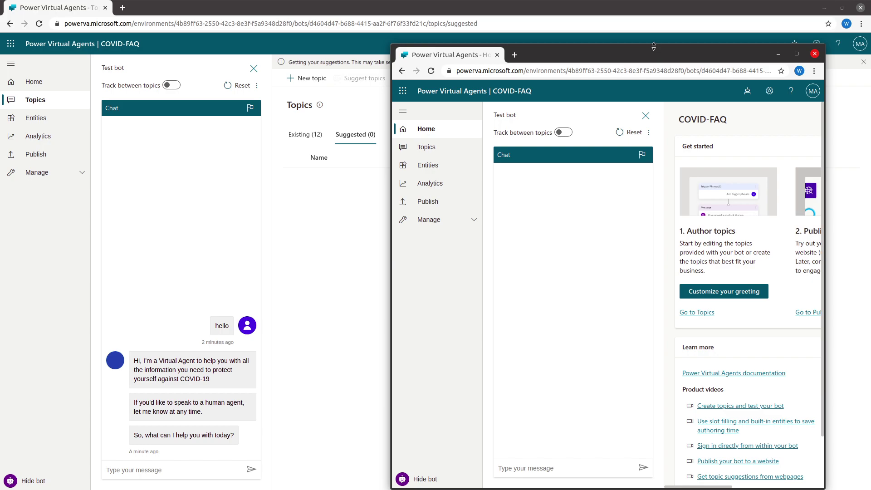
pyautogui.moveTo(654, 49); pyautogui.dragTo(557, 92)
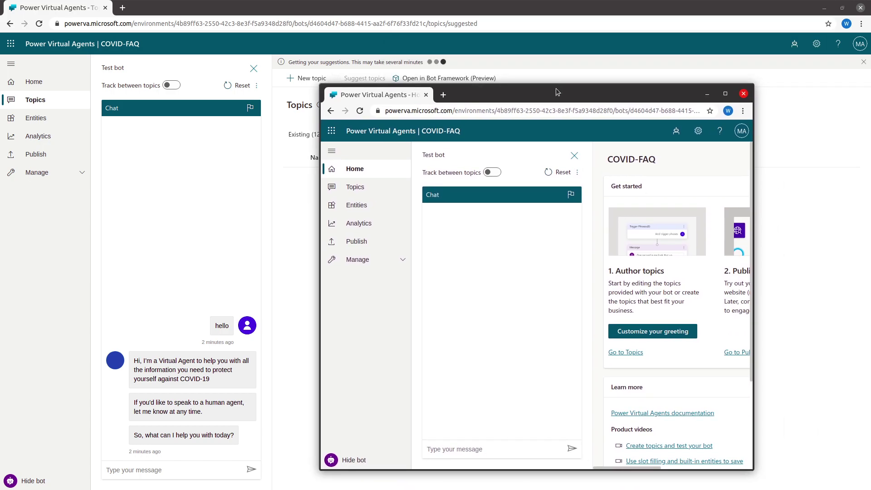
# - In the second window, review Details and Channels under Manage, close Test bot, and open Security
pyautogui.moveTo(454, 180)
pyautogui.click(360, 264)
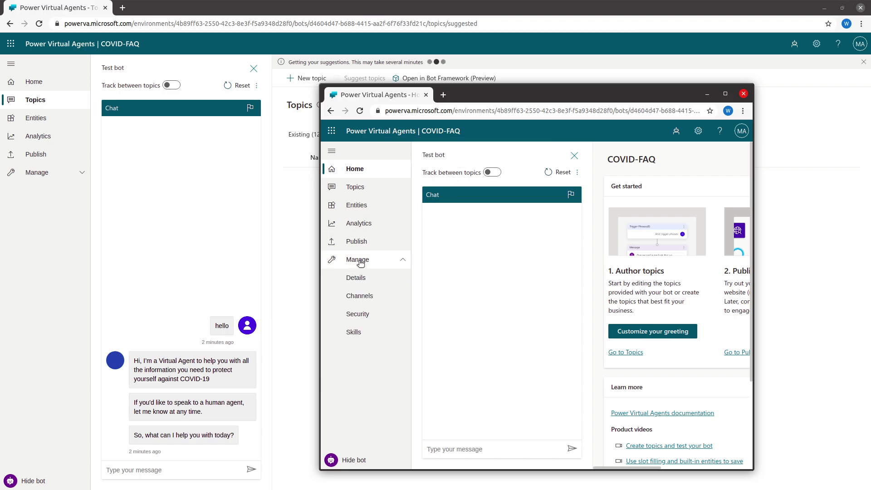
pyautogui.click(359, 274)
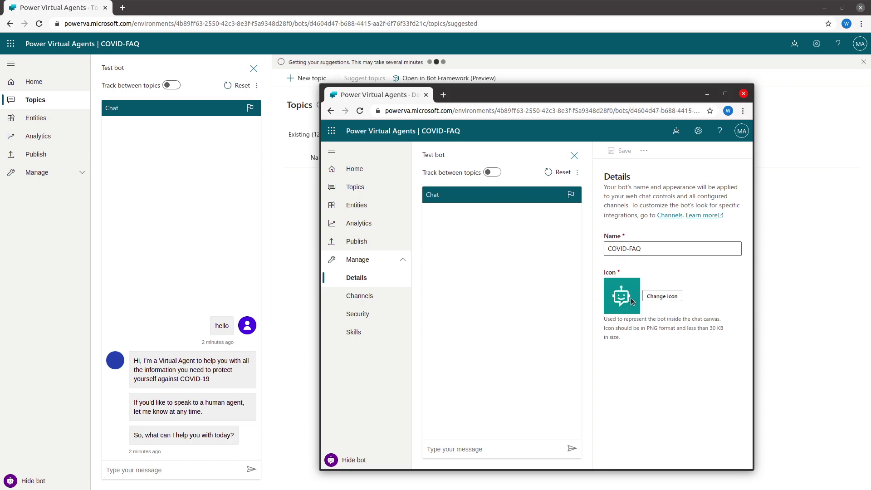
pyautogui.click(379, 297)
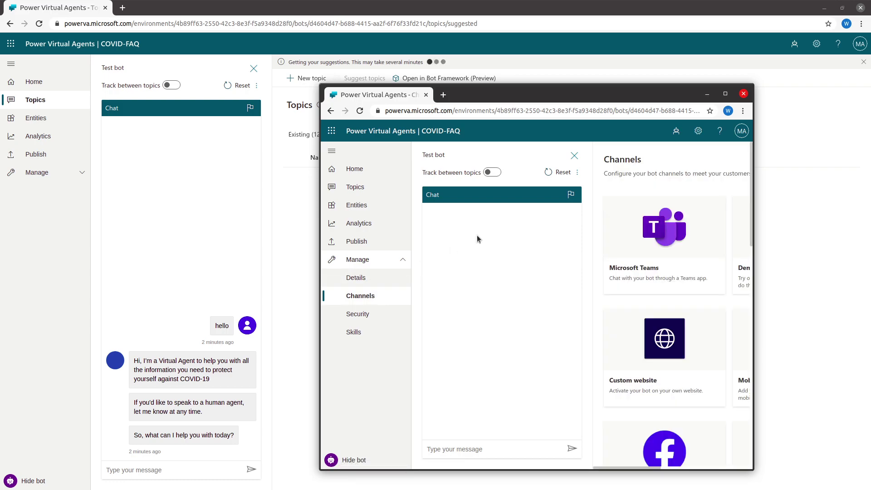
pyautogui.click(574, 155)
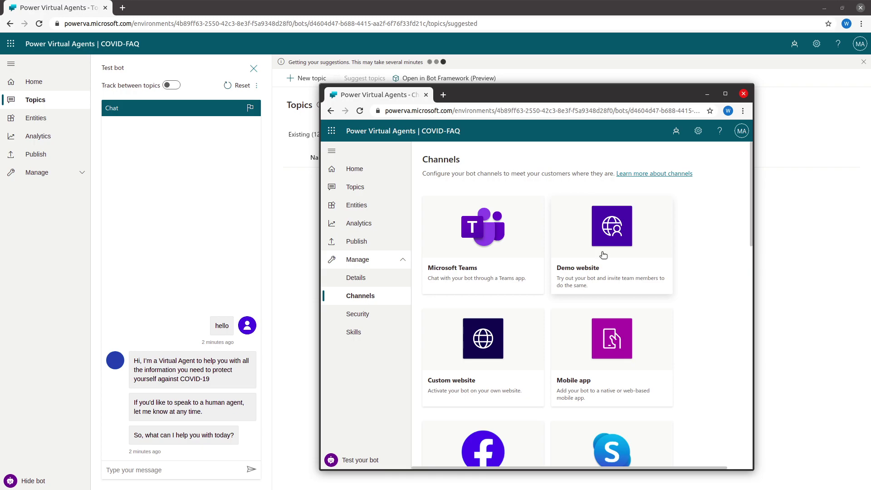
pyautogui.click(389, 311)
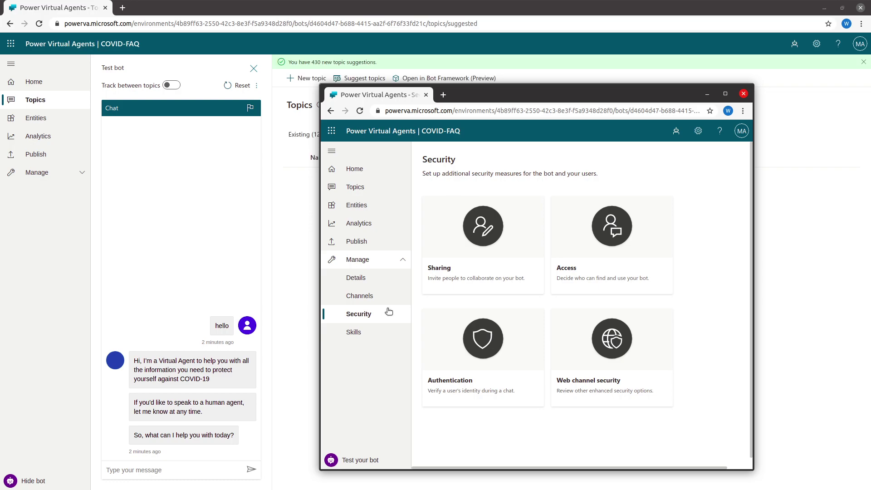
# - Close the second window, add all suggested CDC topics to the bot, and view the Existing tab
pyautogui.click(743, 94)
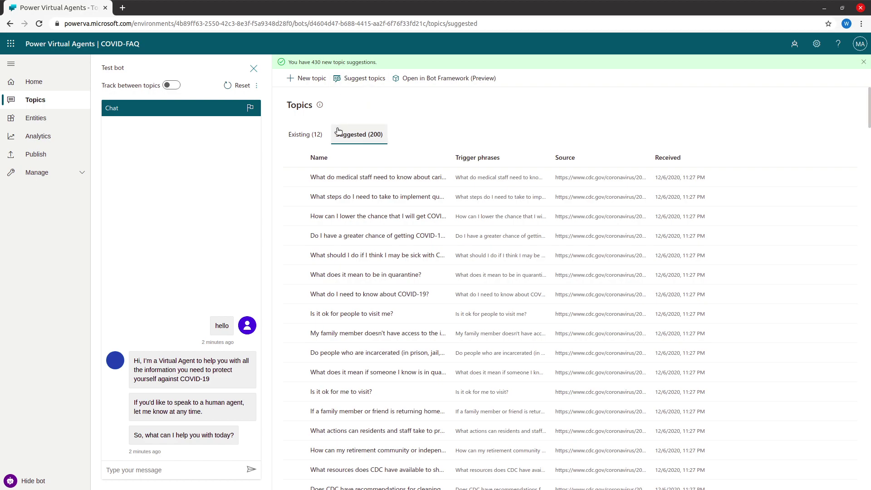
pyautogui.click(293, 158)
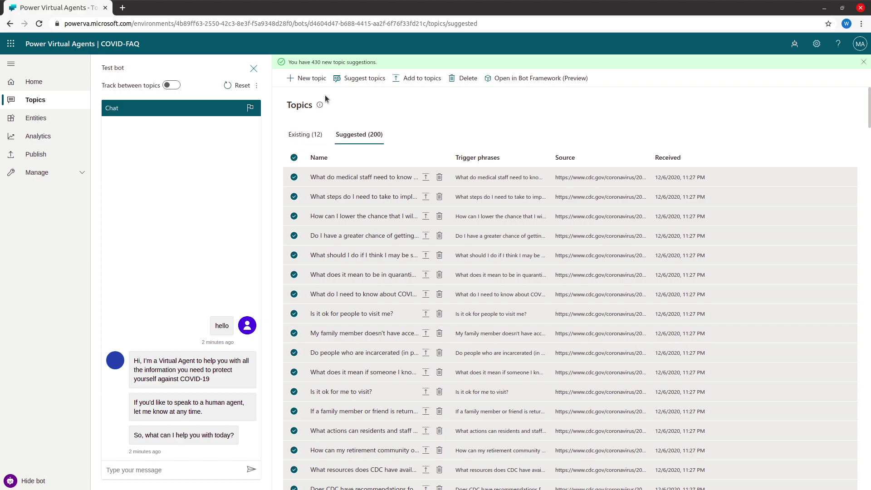
pyautogui.click(417, 78)
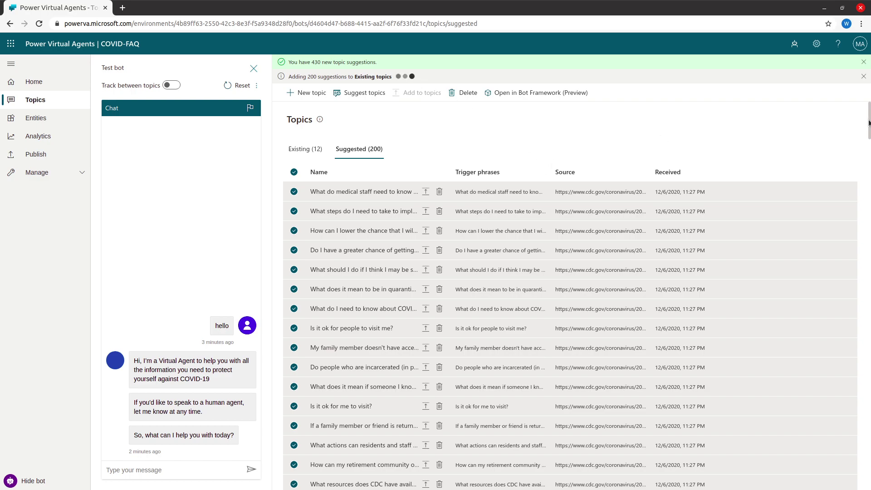
pyautogui.moveTo(868, 122)
pyautogui.mouseDown()
pyautogui.moveTo(862, 341)
pyautogui.moveTo(870, 115)
pyautogui.mouseUp()
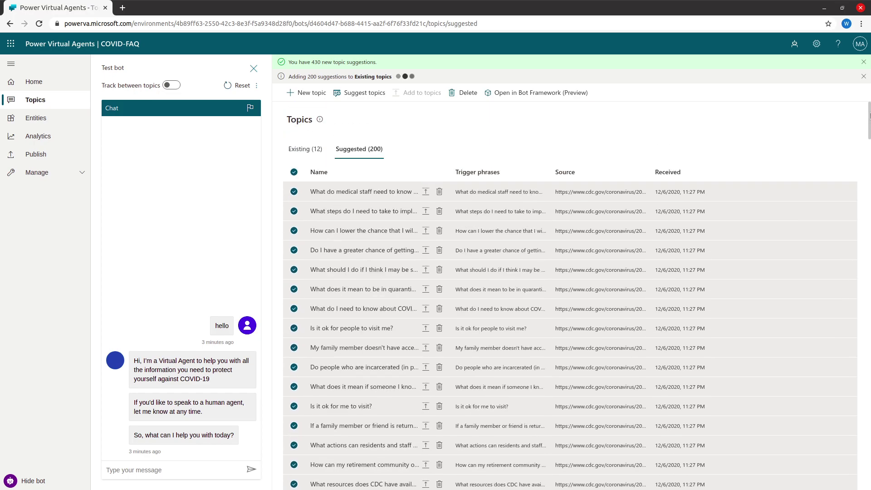
pyautogui.click(303, 157)
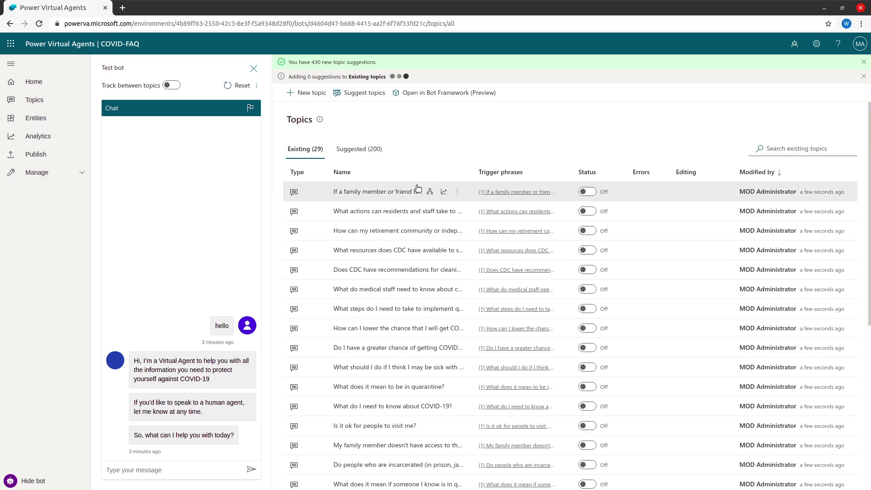
# - Filter existing topics by COVID and switch on six CDC question topics, including the student symptoms one
pyautogui.click(791, 148)
pyautogui.write('COVID')
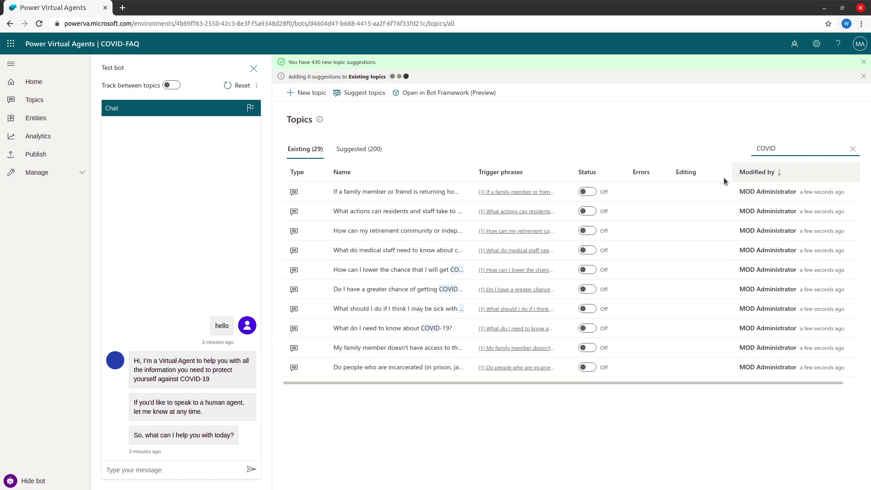
pyautogui.click(587, 192)
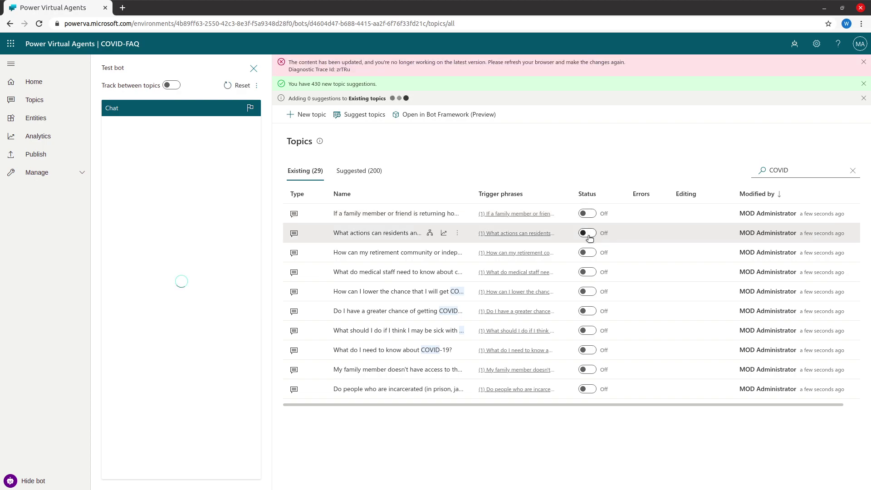
pyautogui.click(588, 252)
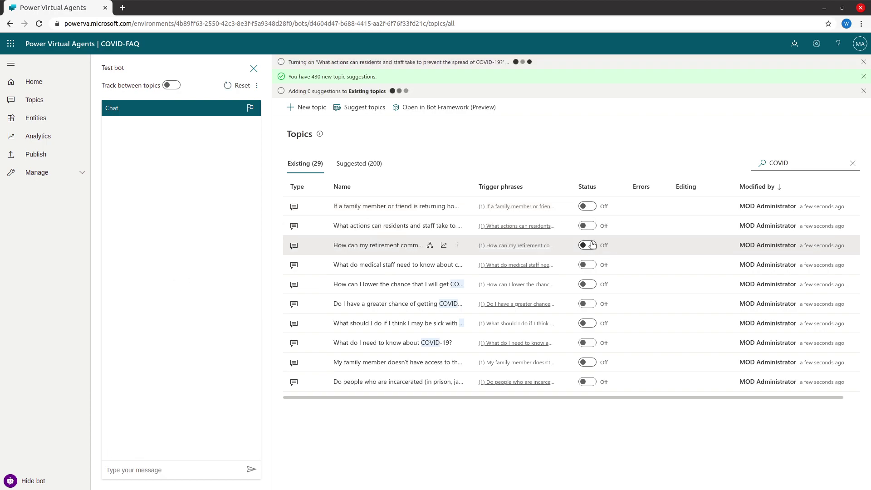
pyautogui.click(590, 267)
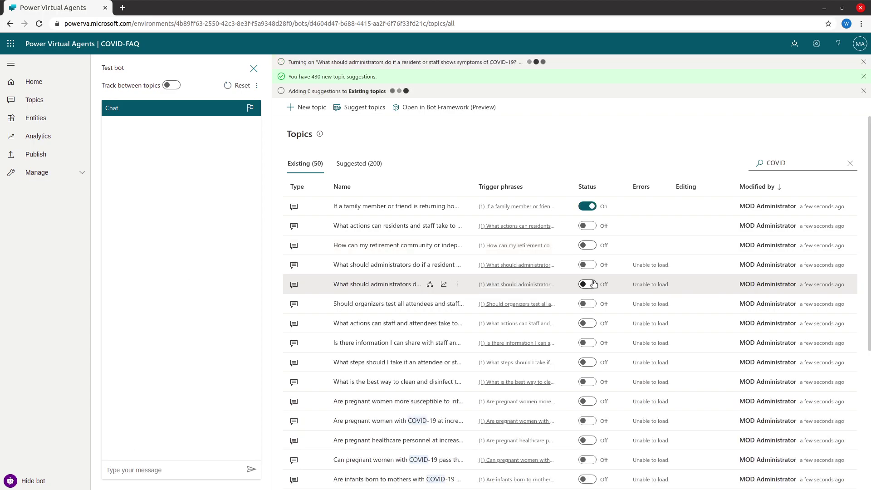
pyautogui.click(592, 246)
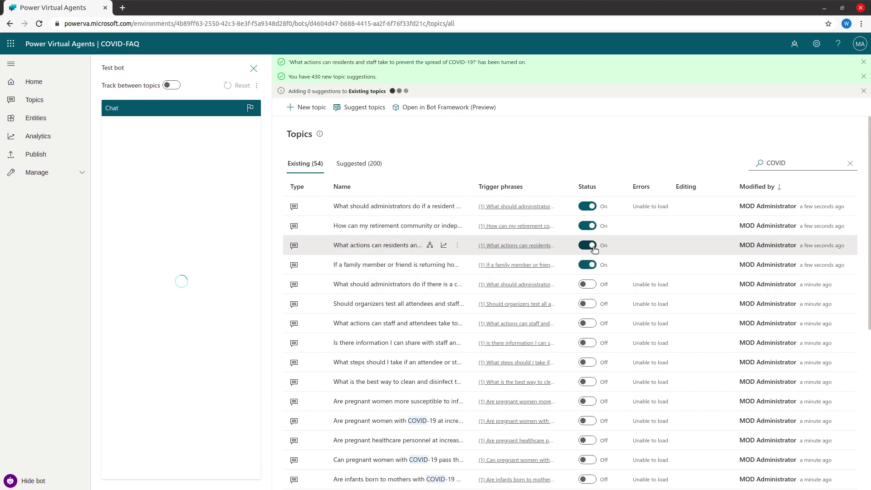
pyautogui.click(593, 285)
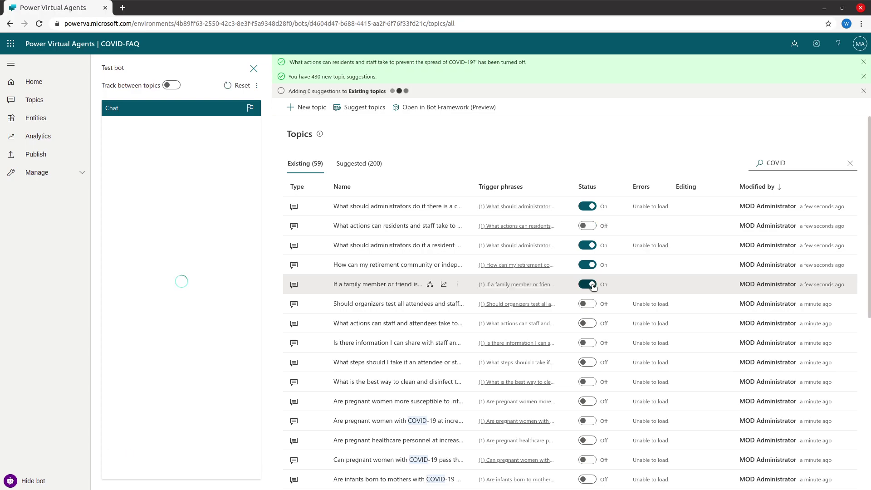
pyautogui.click(589, 226)
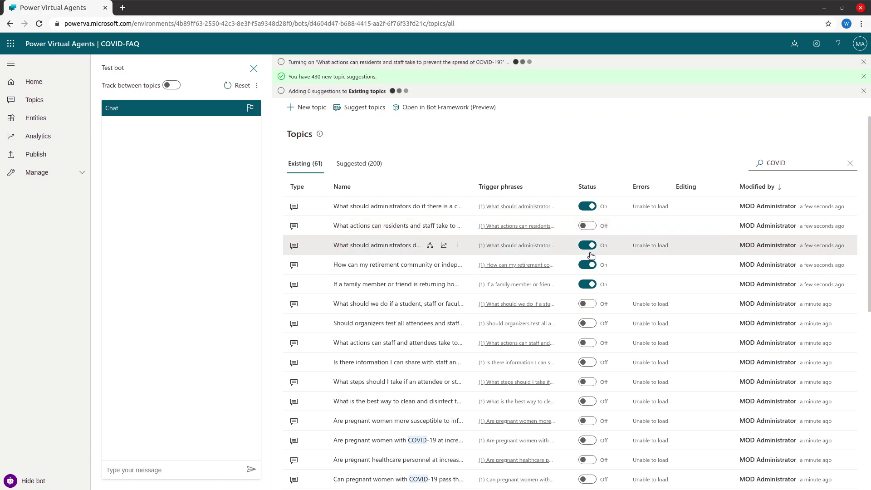
pyautogui.click(589, 308)
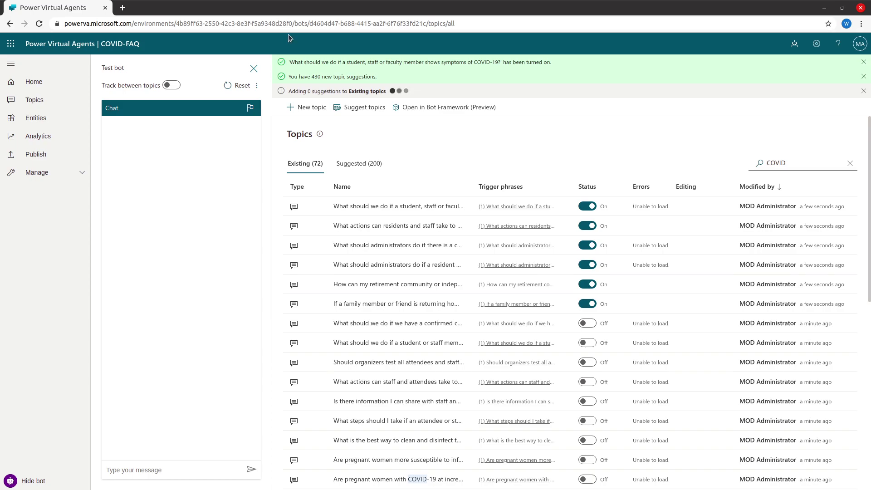
# - Restart the test chat and ask 'COVID-19' and 'Student COVID-19', both getting no matching topic
pyautogui.click(235, 87)
pyautogui.write('cOVID-19')
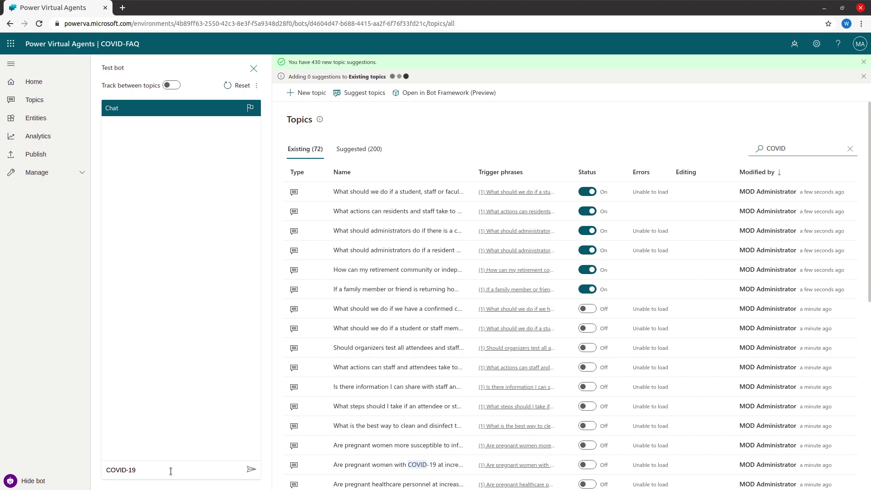
pyautogui.press('Return')
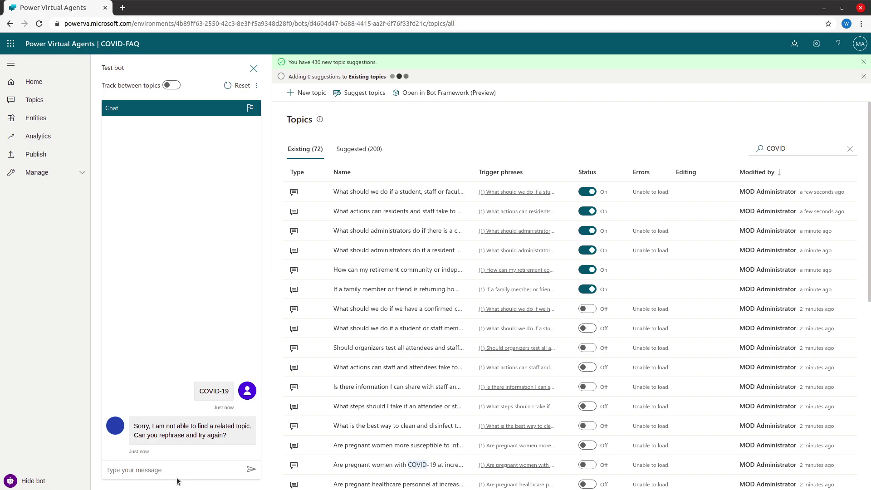
pyautogui.write('Student COVID-19')
pyautogui.press('Return')
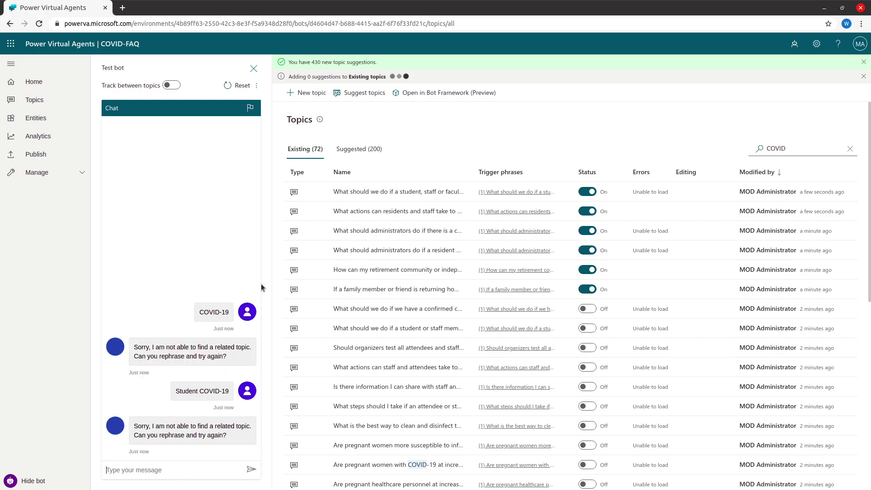
# - Open the student-symptoms topic's details, copy its full name, and enter Student as its friendly name
pyautogui.moveTo(334, 192)
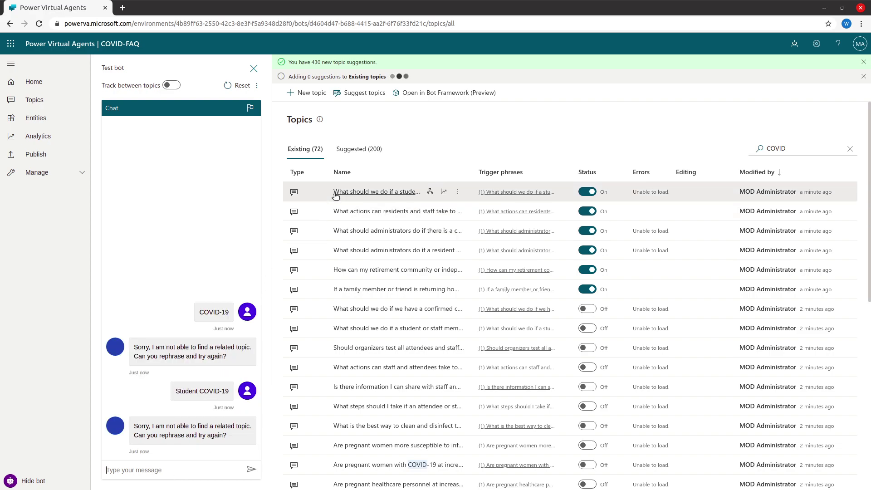
pyautogui.click(457, 191)
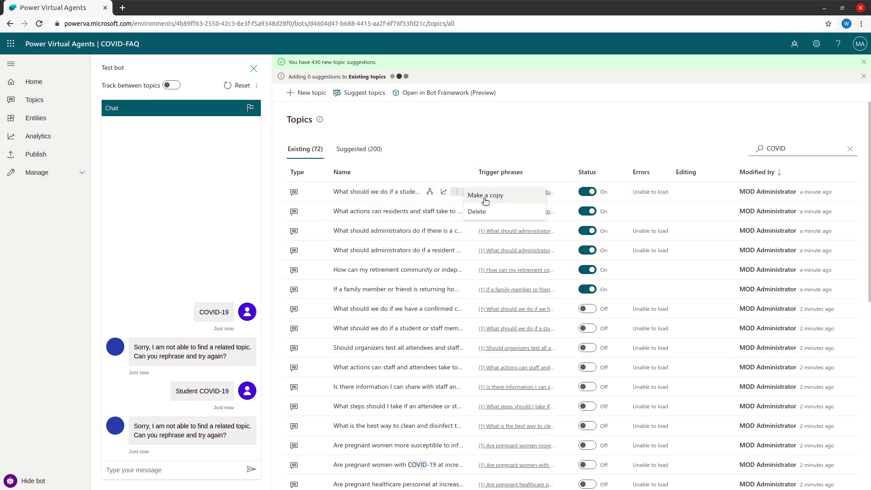
pyautogui.click(406, 195)
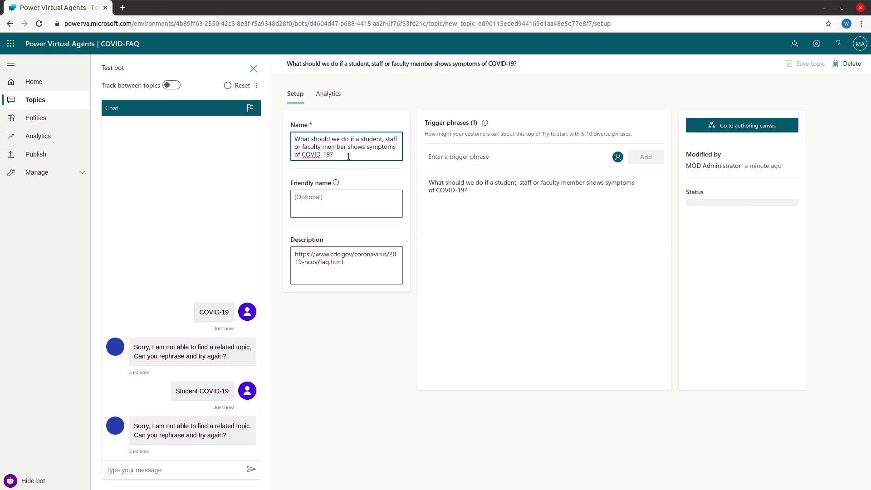
pyautogui.tripleClick(349, 156)
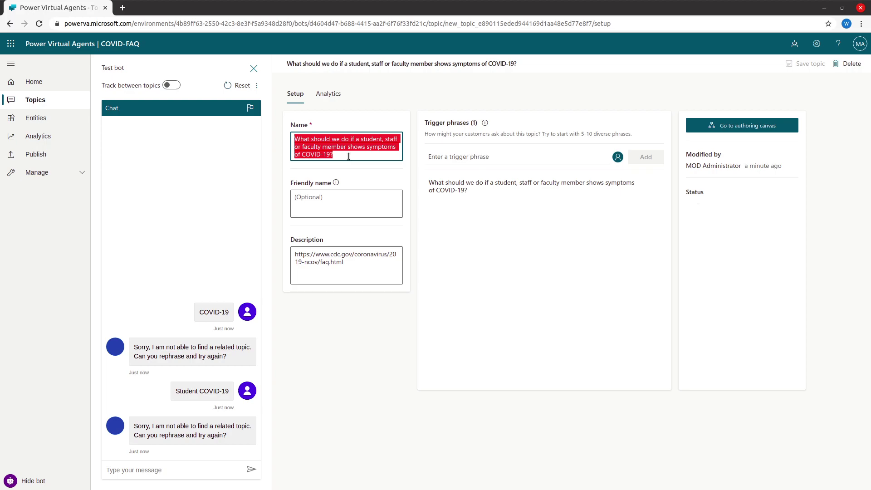
pyautogui.click(333, 196)
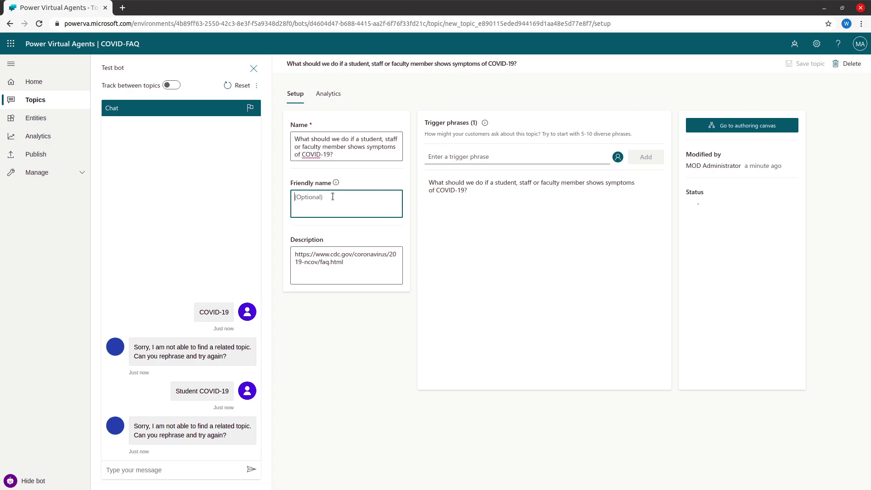
pyautogui.write('Student')
# - Send the full student symptoms question in the test chat and confirm the CDC answer with Yes
pyautogui.click(113, 471)
pyautogui.hotkey('ctrl', 'v')
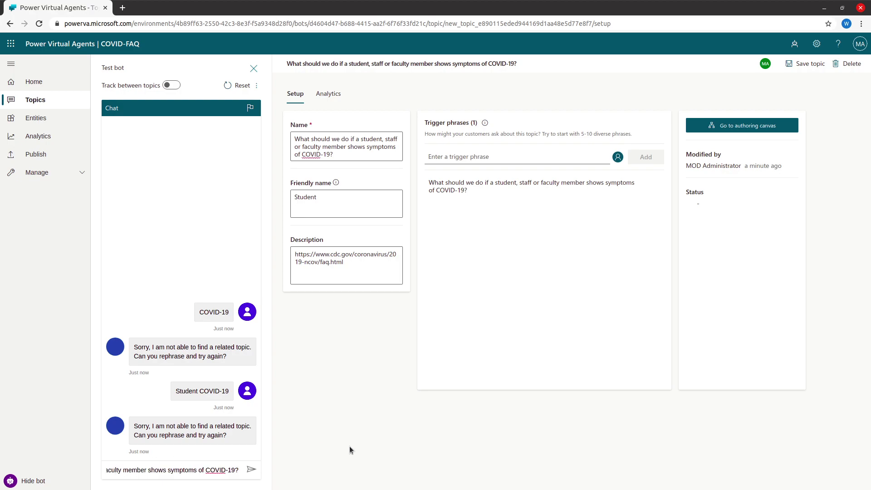
pyautogui.press('Return')
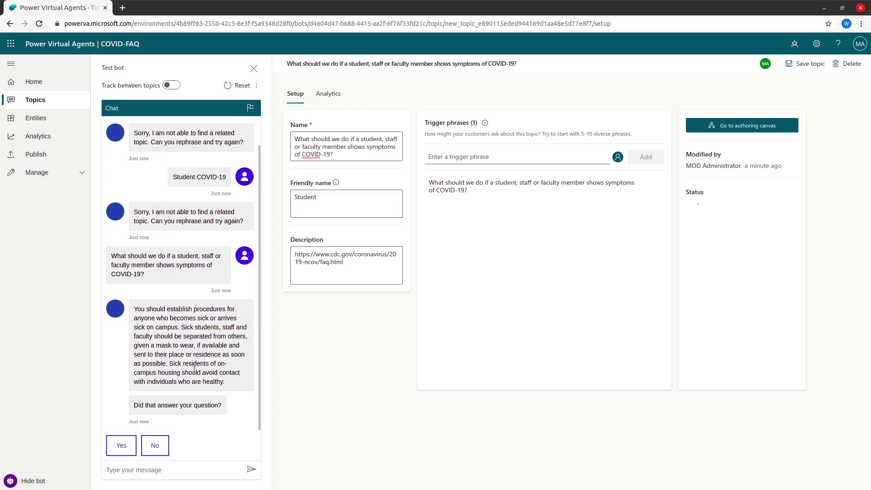
pyautogui.click(122, 446)
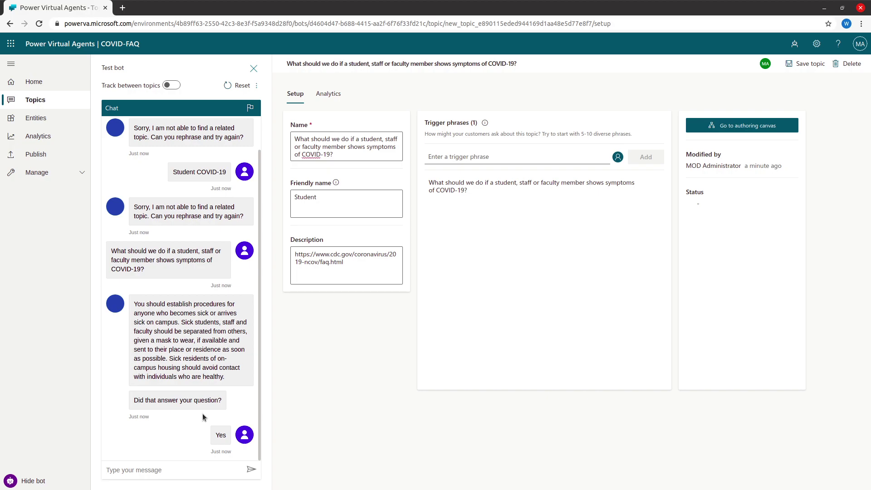
# - Add 'Student' as a trigger phrase, save, and check that 'student' in the test chat gets the CDC answer
pyautogui.click(450, 154)
pyautogui.write('Student')
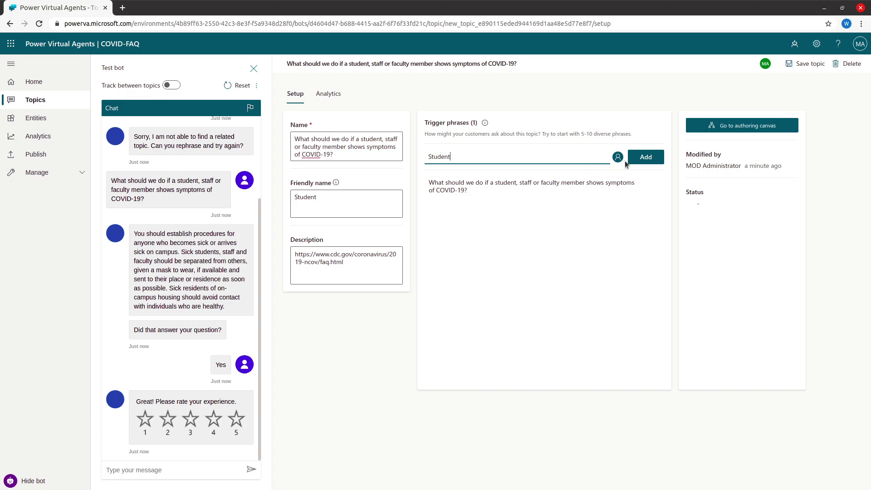
pyautogui.click(792, 66)
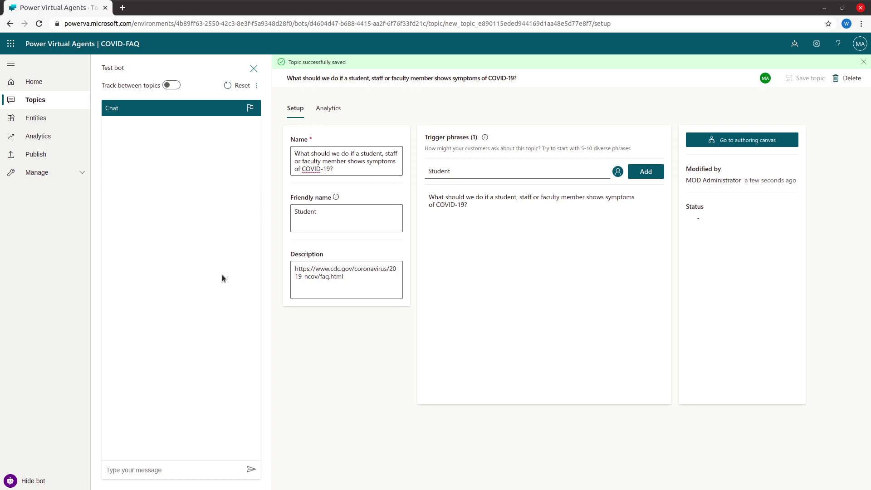
pyautogui.write('student')
pyautogui.press('Return')
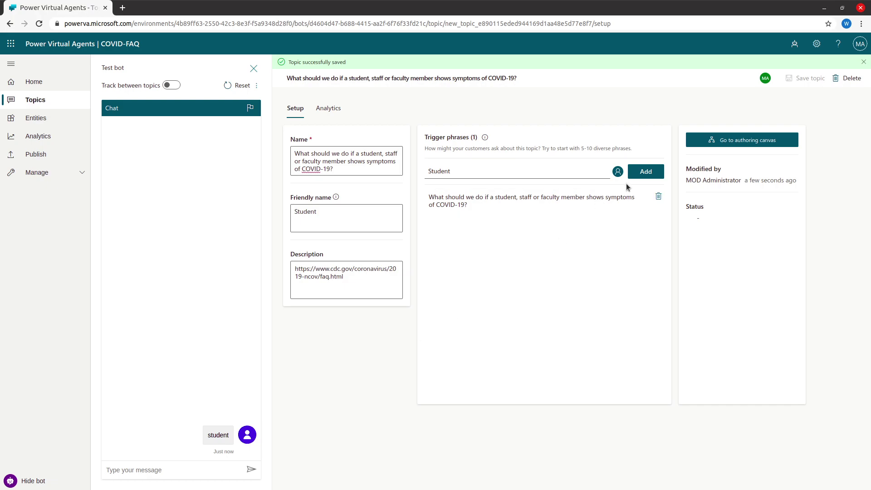
pyautogui.click(639, 174)
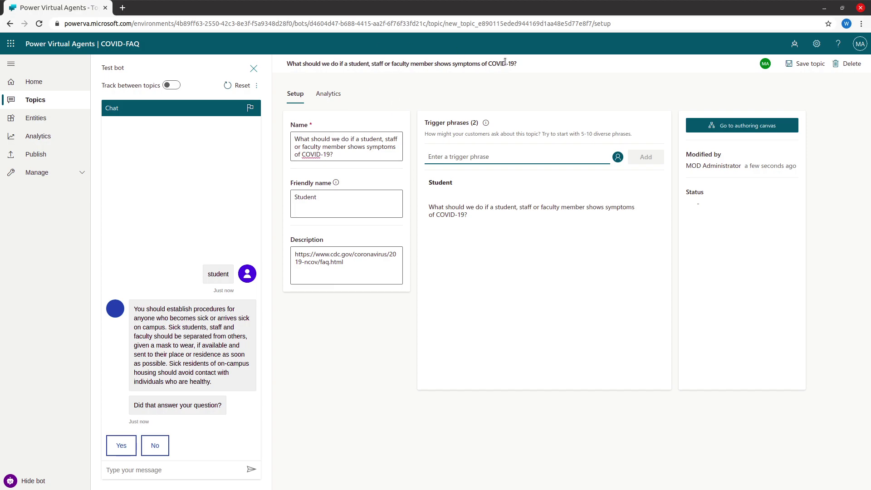
# - Save the topic and return to the refreshed Existing topics list, now totalling 195
pyautogui.click(799, 64)
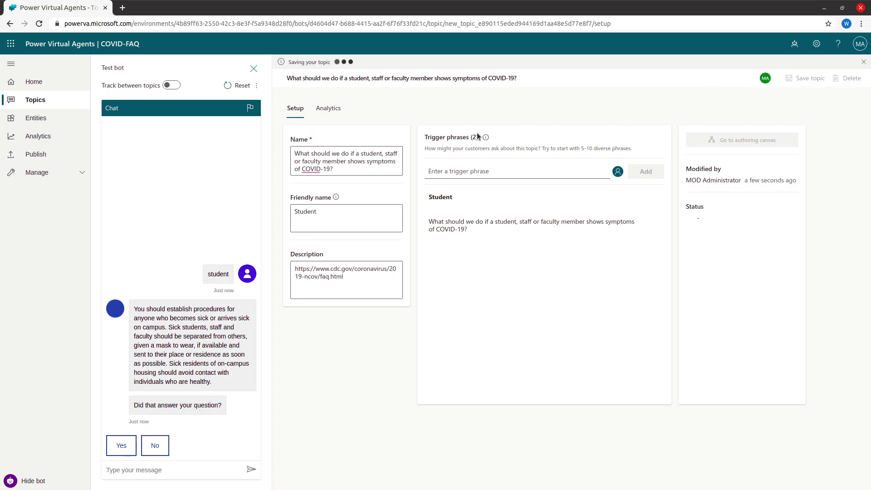
pyautogui.click(41, 107)
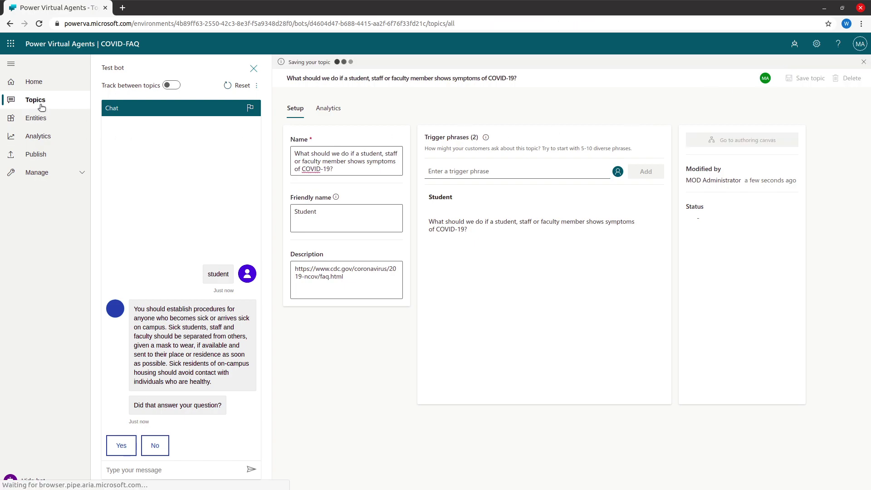
pyautogui.moveTo(243, 153); pyautogui.dragTo(338, 161)
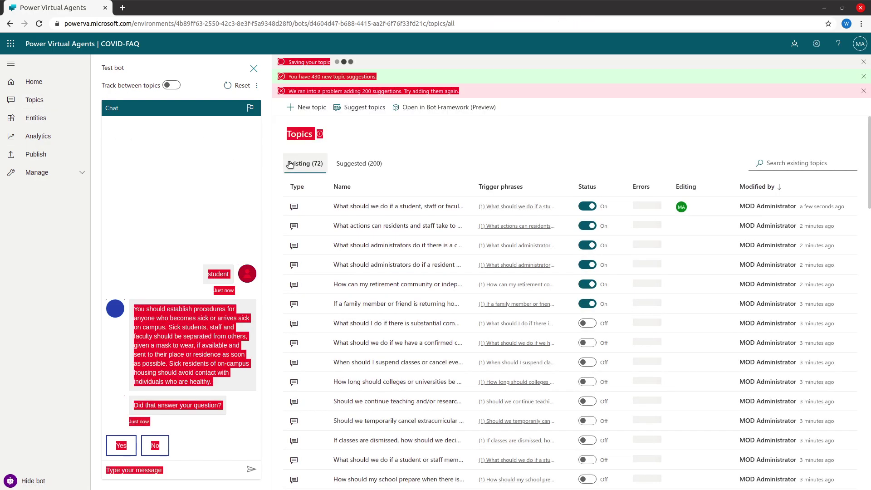
pyautogui.click(338, 161)
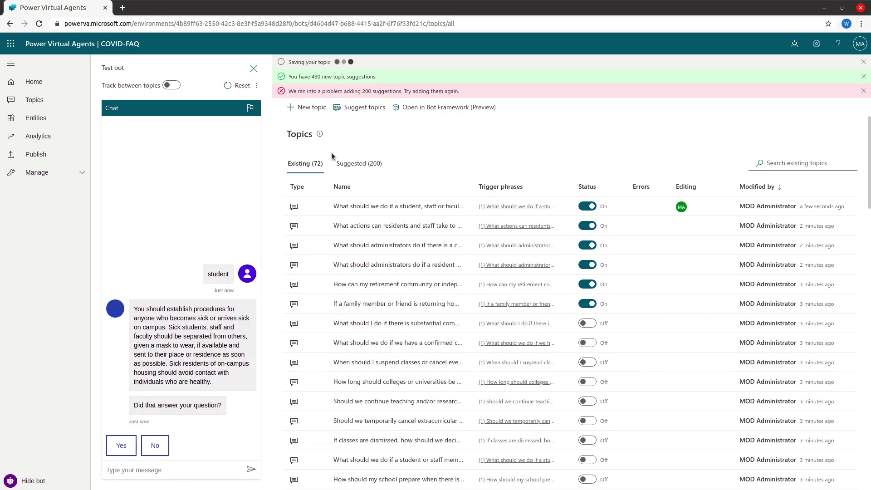
pyautogui.click(311, 165)
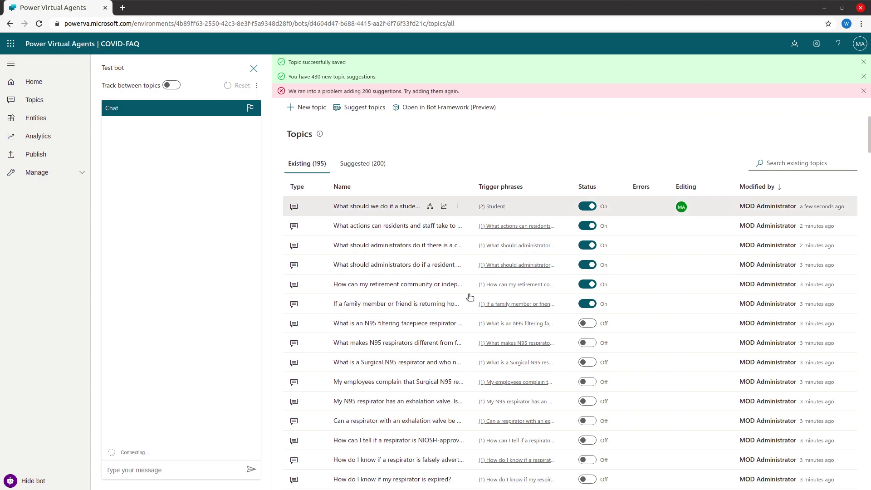
# - Search existing topics for MASK and switch on 'Should I wear a mask?'
pyautogui.click(780, 161)
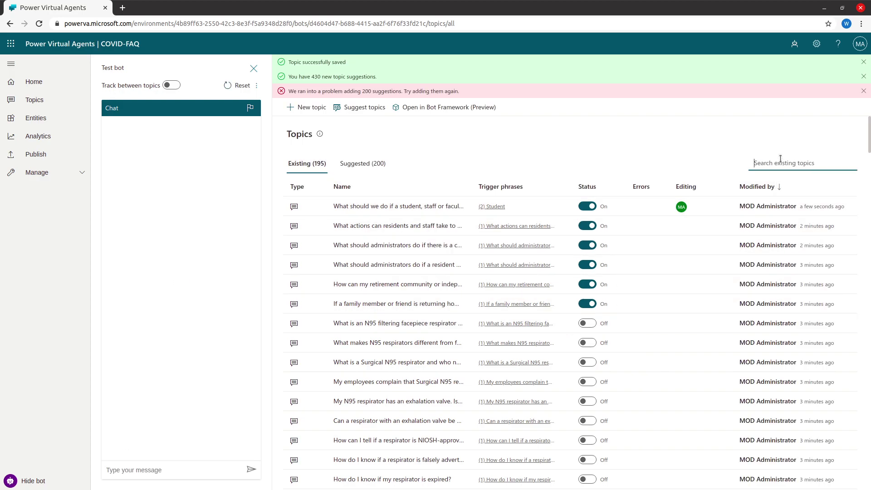
pyautogui.write('MASK')
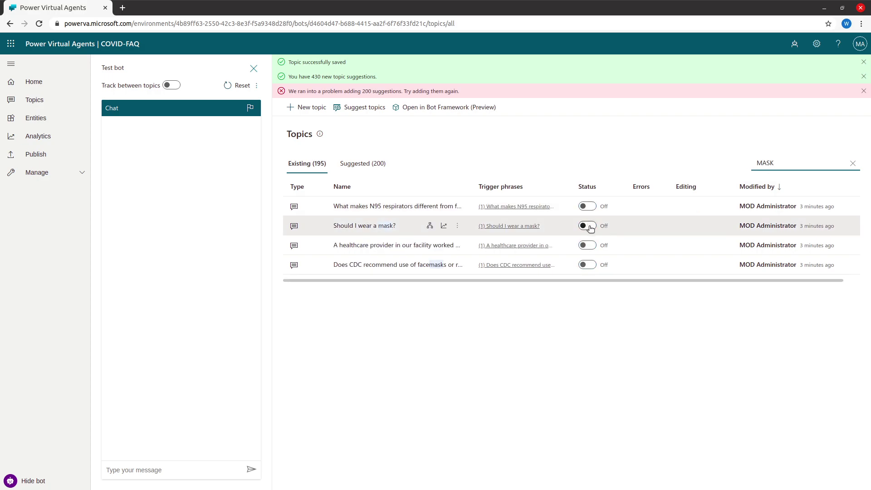
pyautogui.click(590, 227)
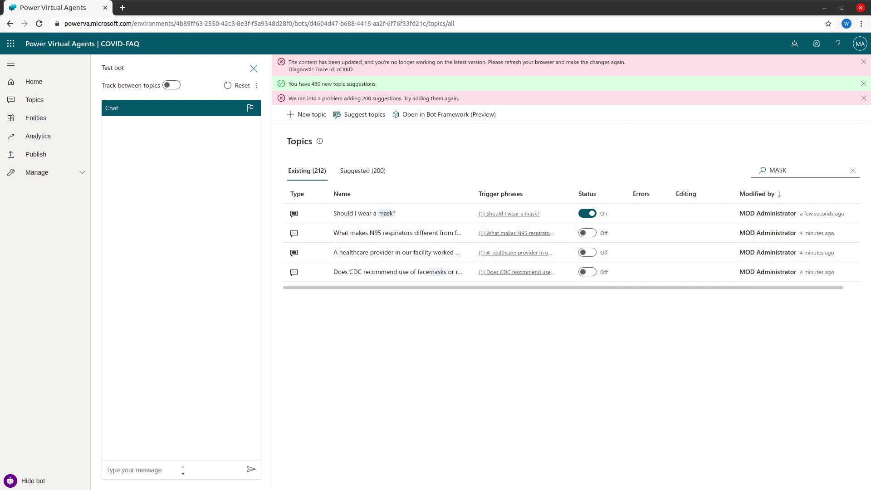
# - Test 'Should I wear a mask?' through Yes, a five-star rating and 'No, thanks', then enable Track between topics
pyautogui.write('Should I wear a mask?')
pyautogui.press('Return')
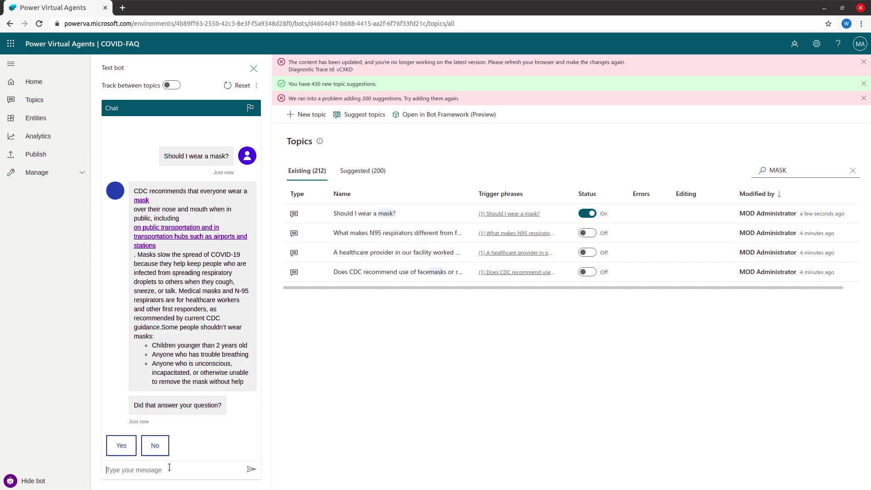
pyautogui.click(128, 442)
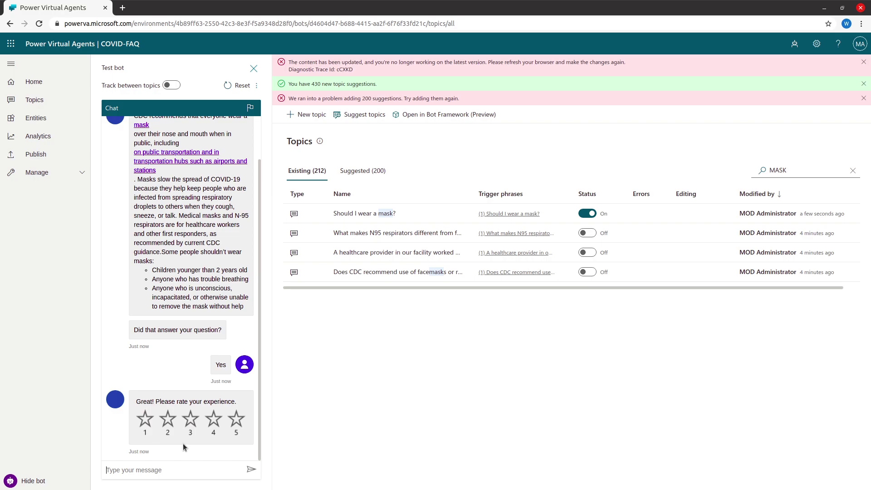
pyautogui.click(237, 423)
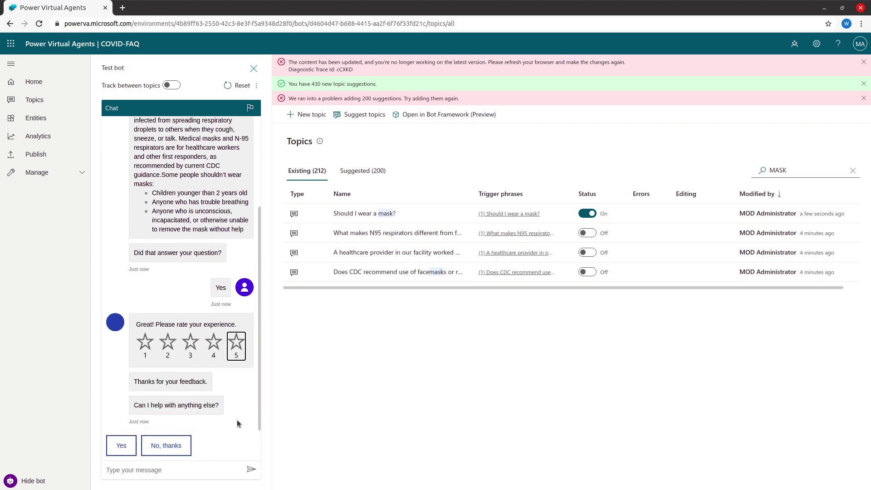
pyautogui.click(175, 442)
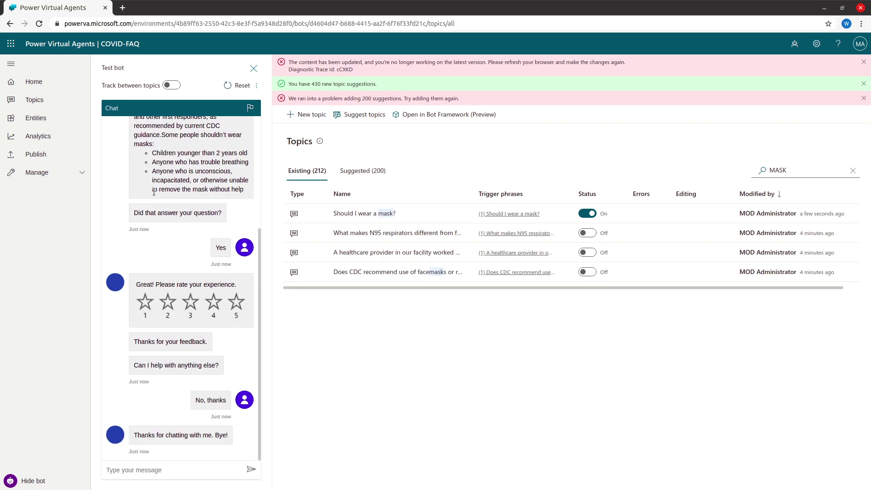
pyautogui.click(171, 85)
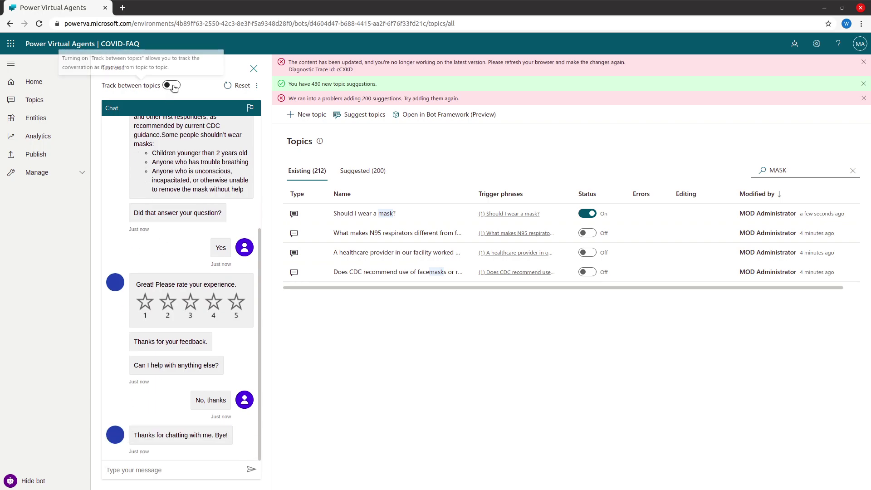
# - Send 'hello' to the test bot, then open and dismiss the add-node menu below the Greeting flow's last node
pyautogui.click(177, 473)
pyautogui.write('hell')
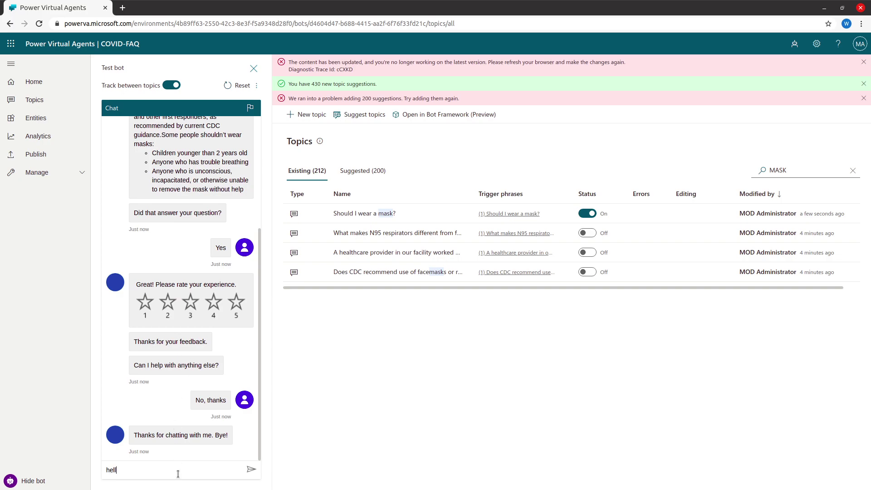
pyautogui.write('p')
pyautogui.press('BackSpace')
pyautogui.write('o')
pyautogui.press('Return')
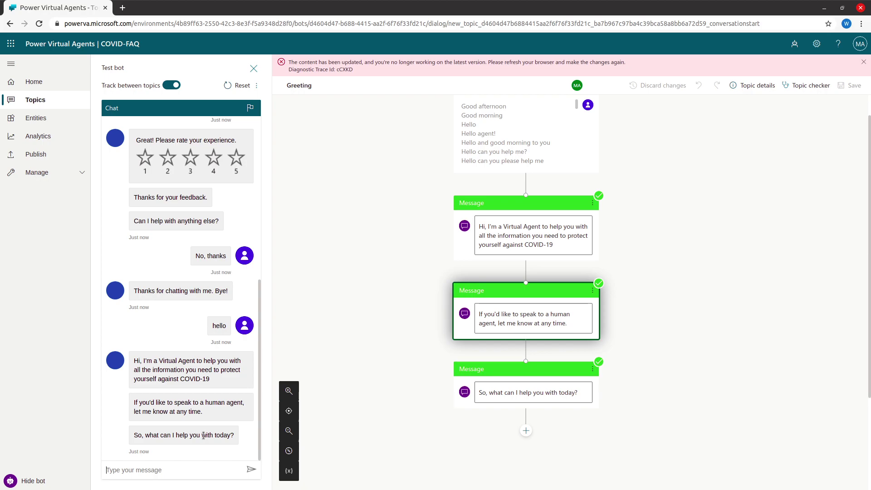
pyautogui.click(524, 430)
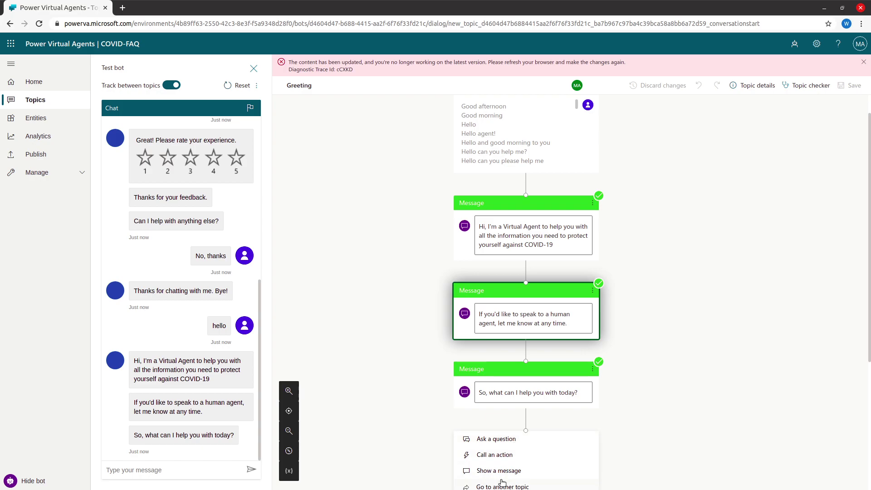
pyautogui.click(418, 438)
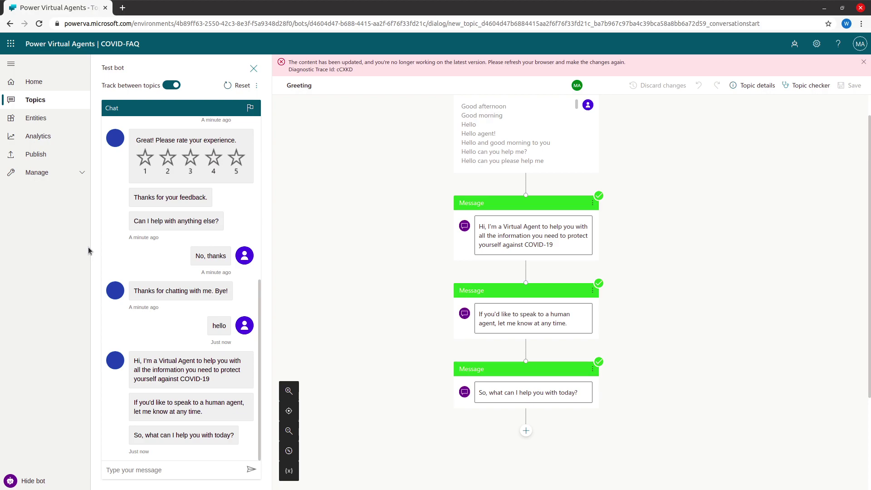
# - Publish the bot's latest content from the Publish page and close the demo website tab
pyautogui.click(55, 152)
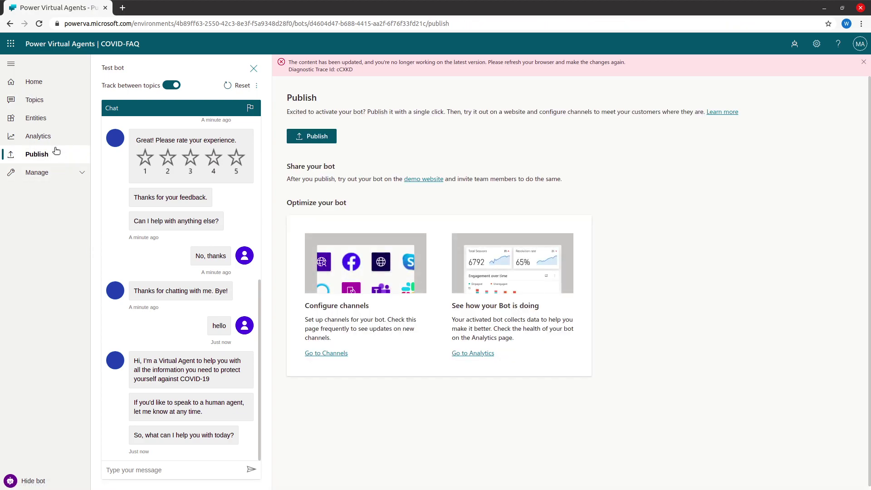
pyautogui.click(321, 141)
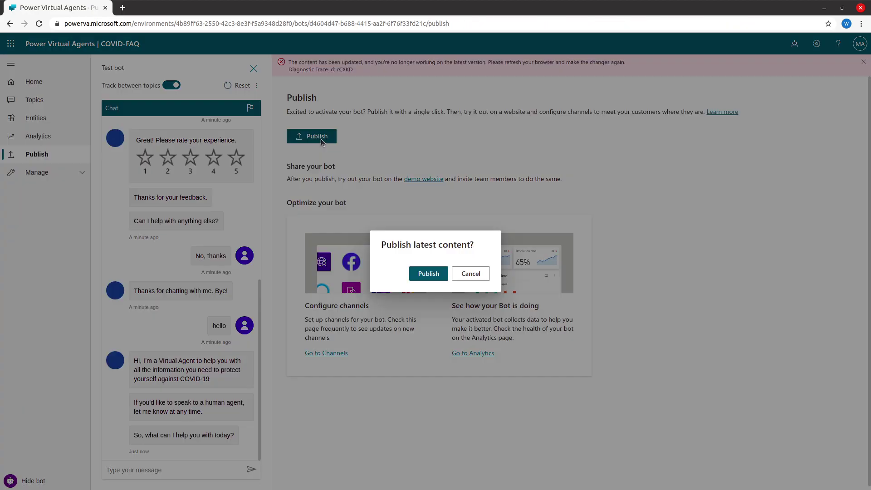
pyautogui.click(429, 273)
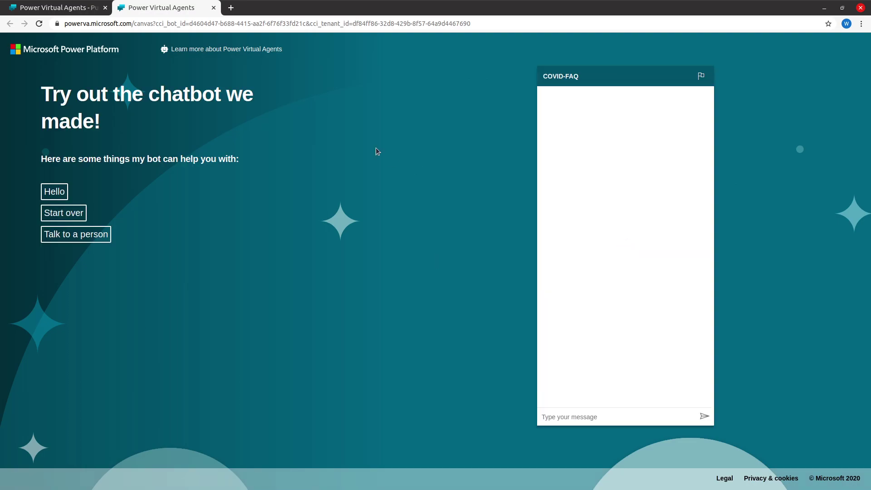
pyautogui.click(213, 7)
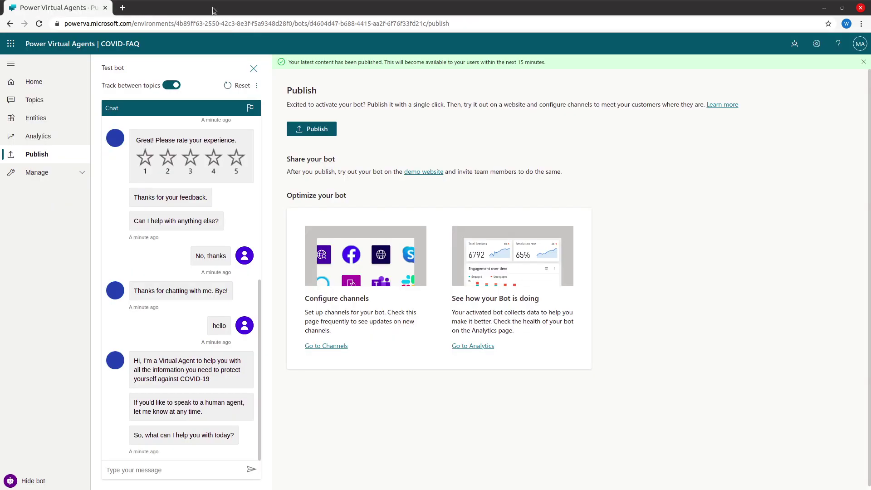
# - In the Demo website channel, set the conversation starters to 'Hello', 'Student' and 'Should I wear a mask?'
pyautogui.click(44, 171)
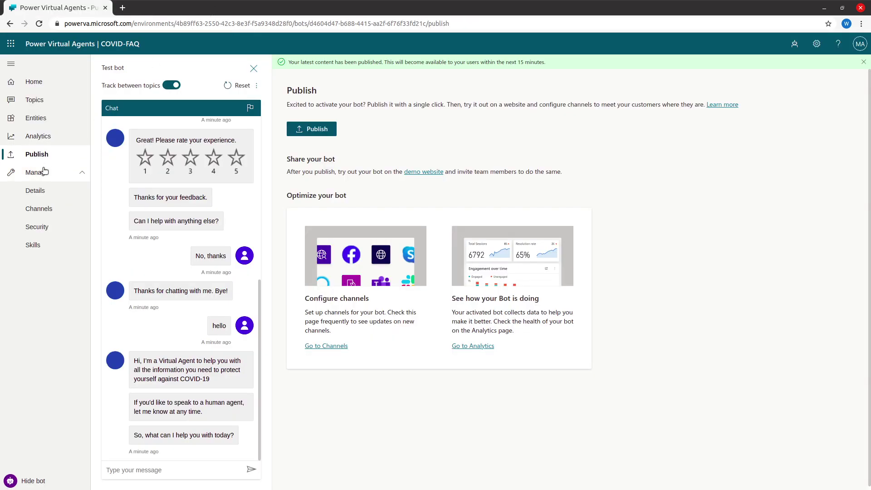
pyautogui.click(43, 209)
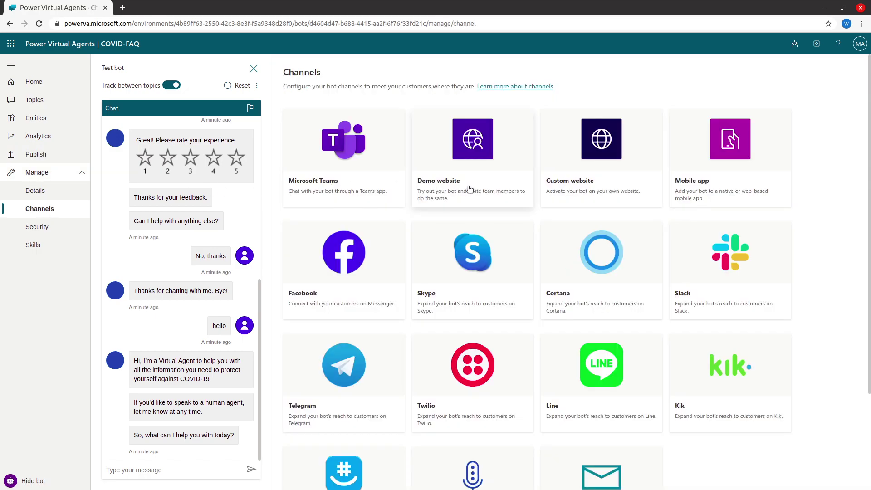
pyautogui.click(468, 187)
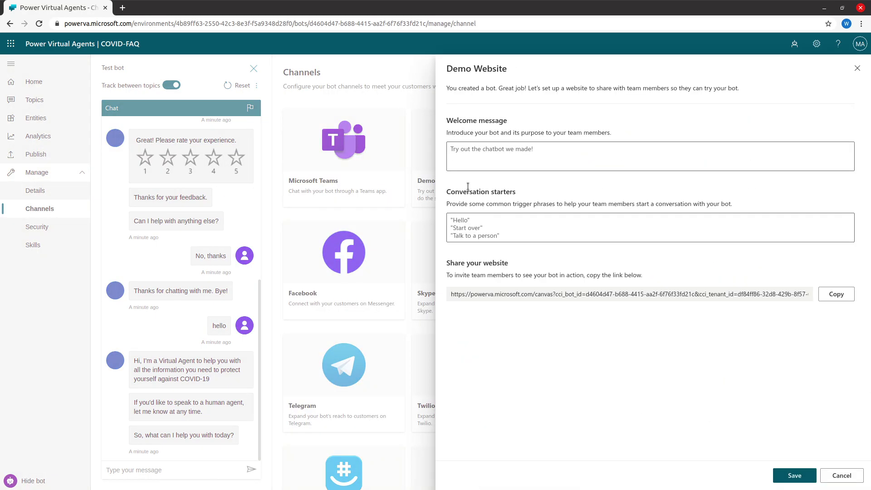
pyautogui.click(480, 226)
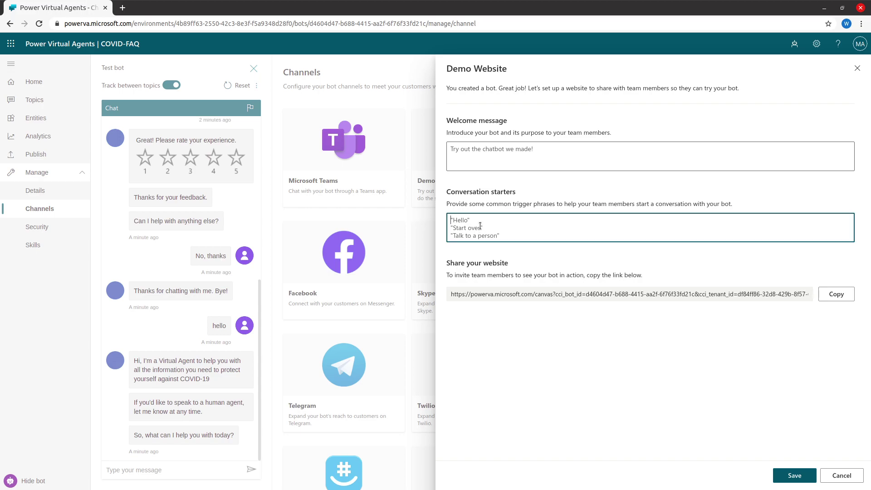
pyautogui.write('"Hello')
pyautogui.write('" "Student')
pyautogui.write('"')
pyautogui.press('Return')
pyautogui.write('"Should')
pyautogui.write('weat')
pyautogui.write(' a mas')
pyautogui.write('k"')
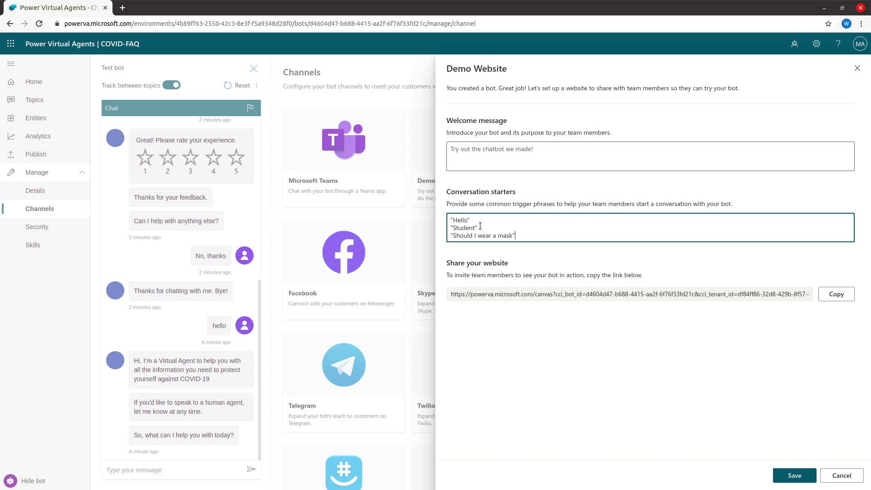
pyautogui.write('?')
# - Save the demo website settings and load the copied share link in a new browser tab
pyautogui.click(789, 474)
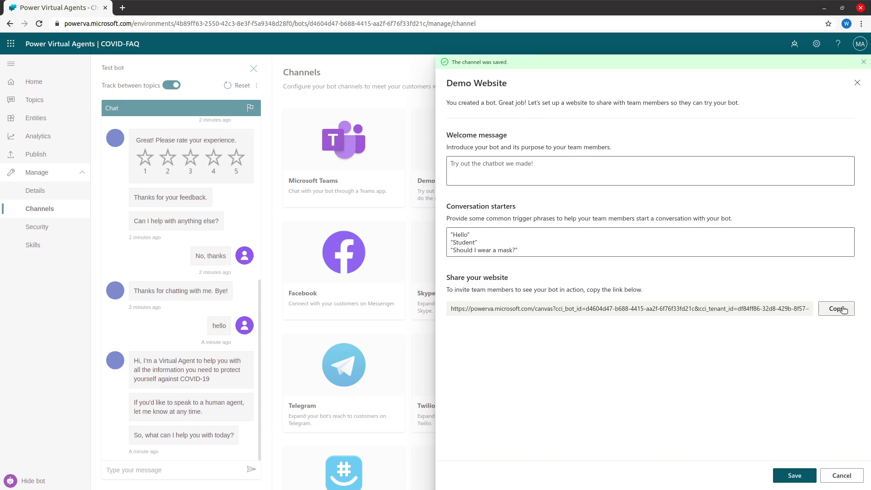
pyautogui.click(842, 310)
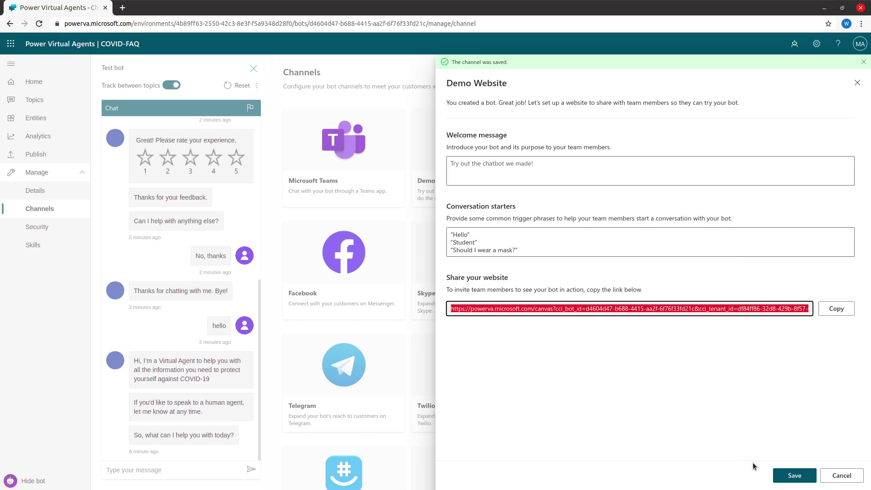
pyautogui.click(796, 476)
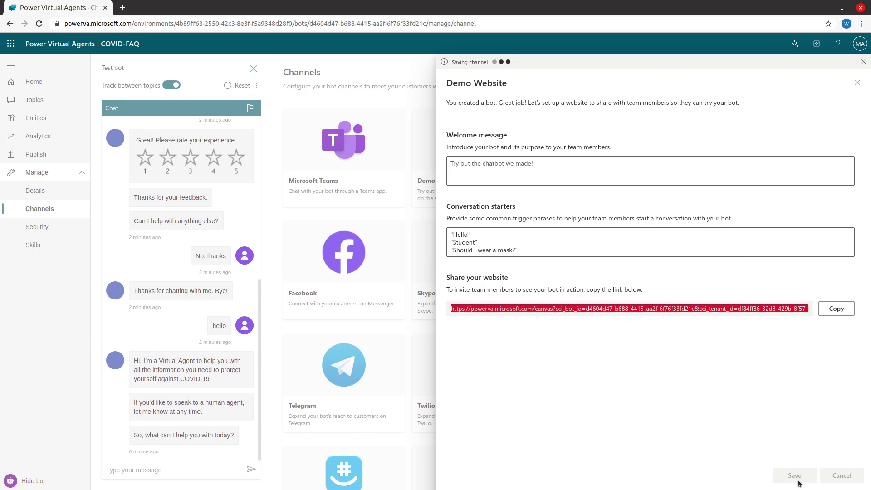
pyautogui.click(124, 8)
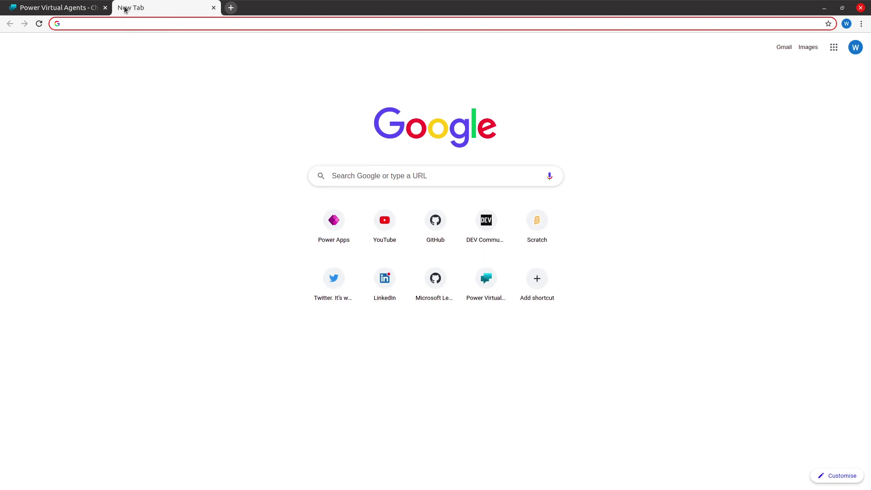
pyautogui.hotkey('ctrl', 'v')
pyautogui.press('Return')
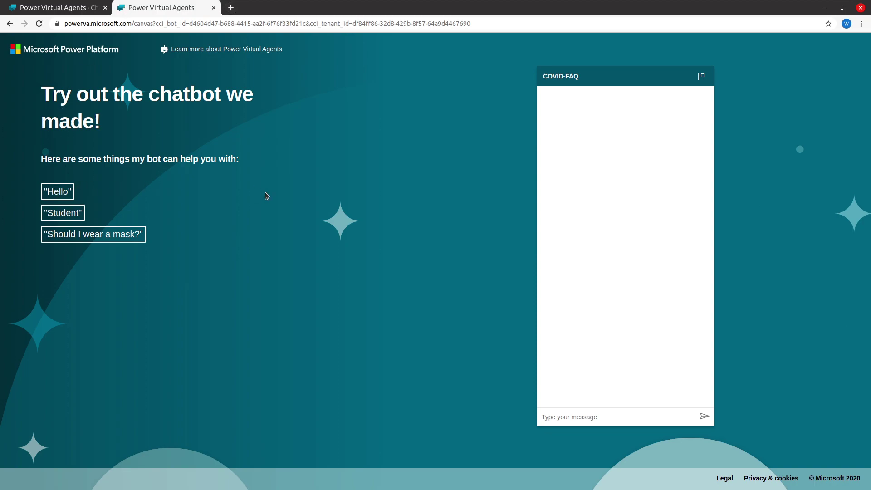
# - Try the Hello, Student and mask starters, then ask the bot 'covID-19'
pyautogui.click(51, 194)
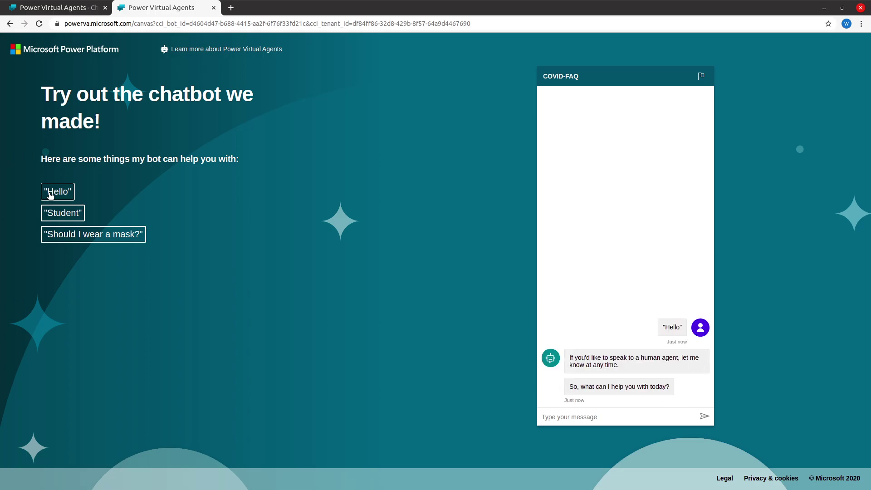
pyautogui.click(64, 221)
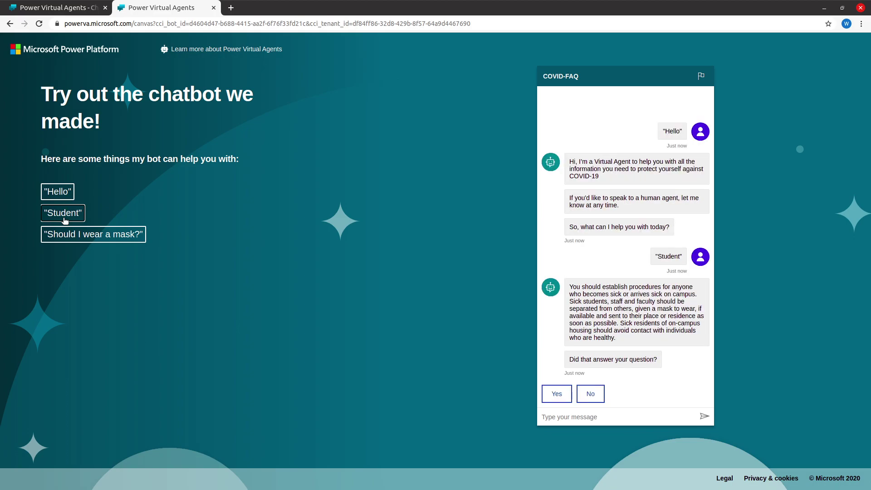
pyautogui.click(68, 236)
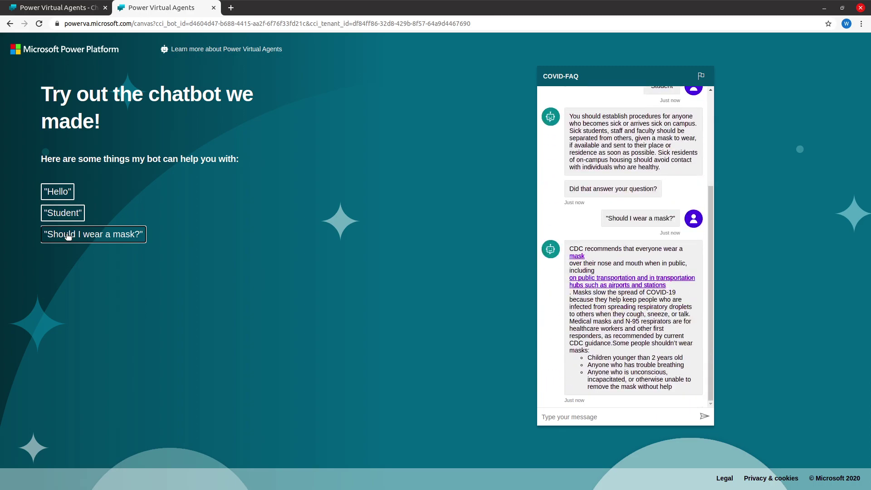
pyautogui.click(564, 416)
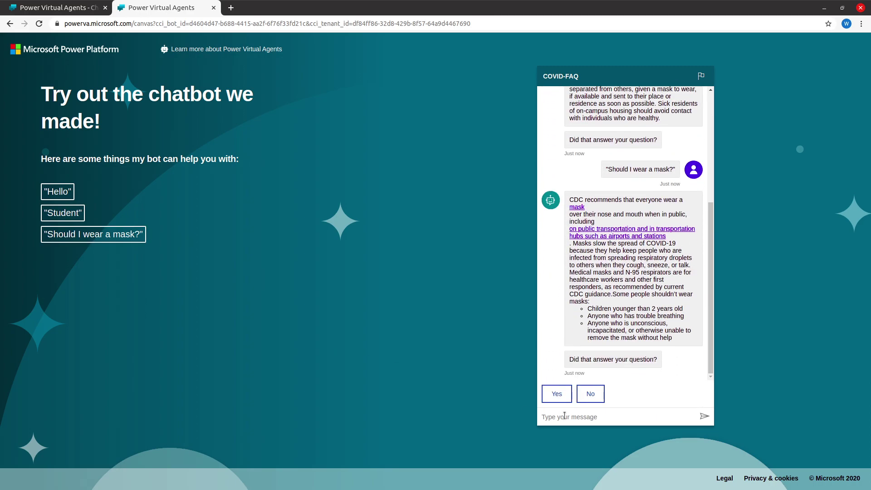
pyautogui.write('covID-19')
pyautogui.press('Return')
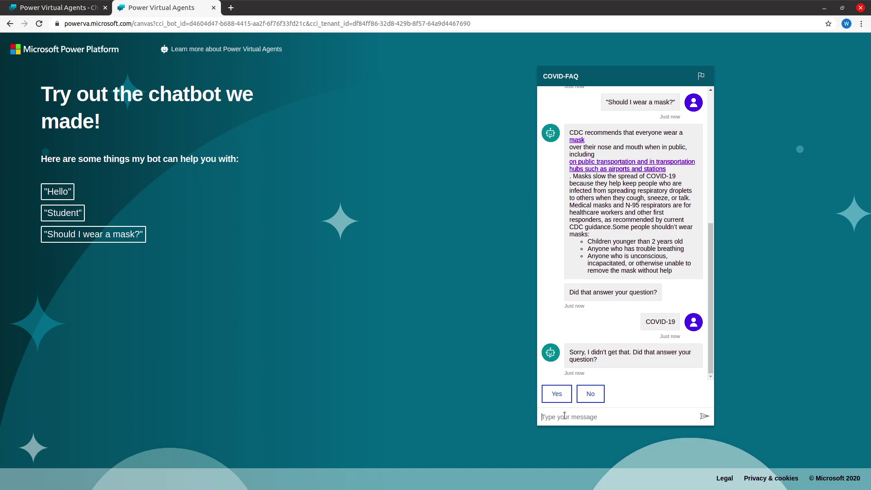
# - Mark the answer unhelpful and rephrase as 'I am a student' to get the CDC sick-student answer
pyautogui.click(596, 393)
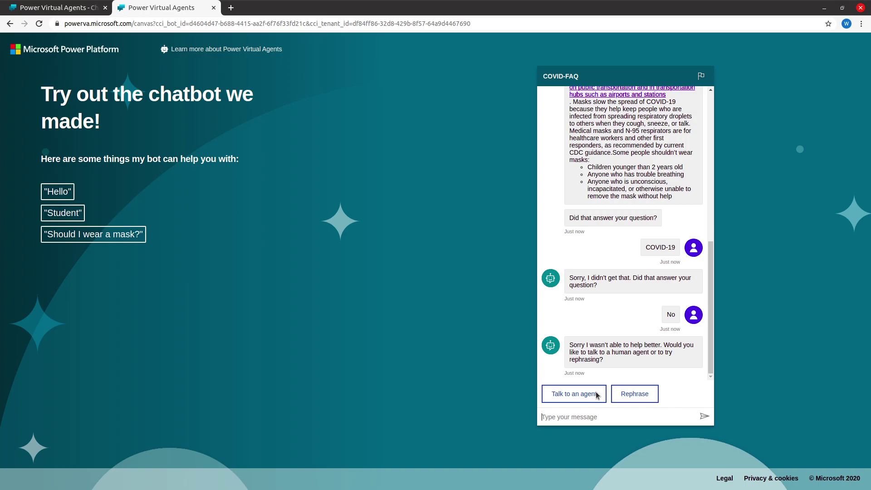
pyautogui.click(620, 398)
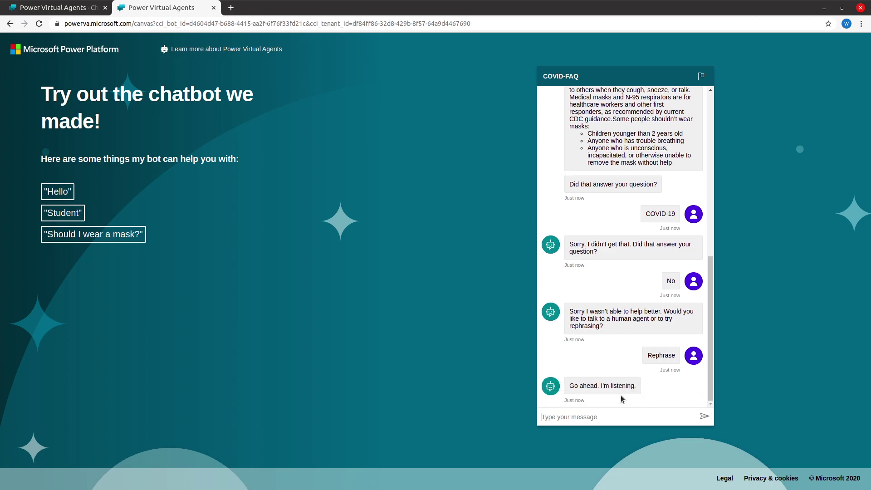
pyautogui.write('I am a student')
pyautogui.press('Return')
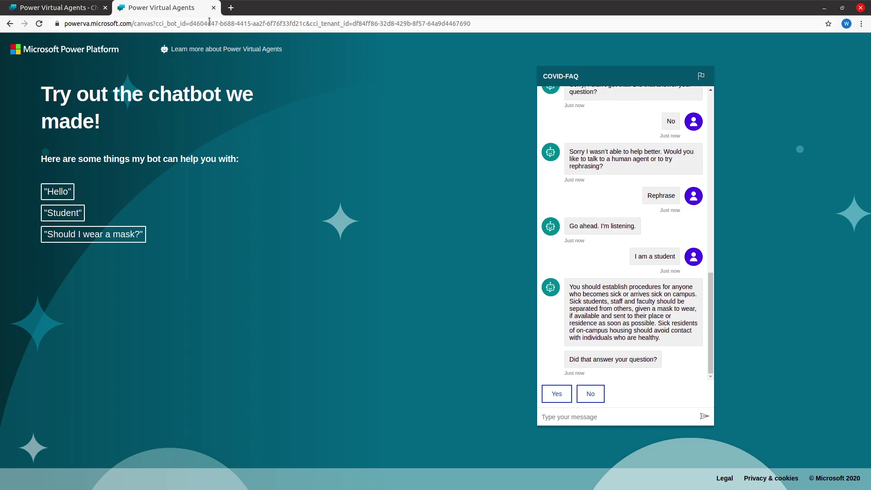
# - Go back to the bot's management tab and close the Demo Website settings panel
pyautogui.click(79, 8)
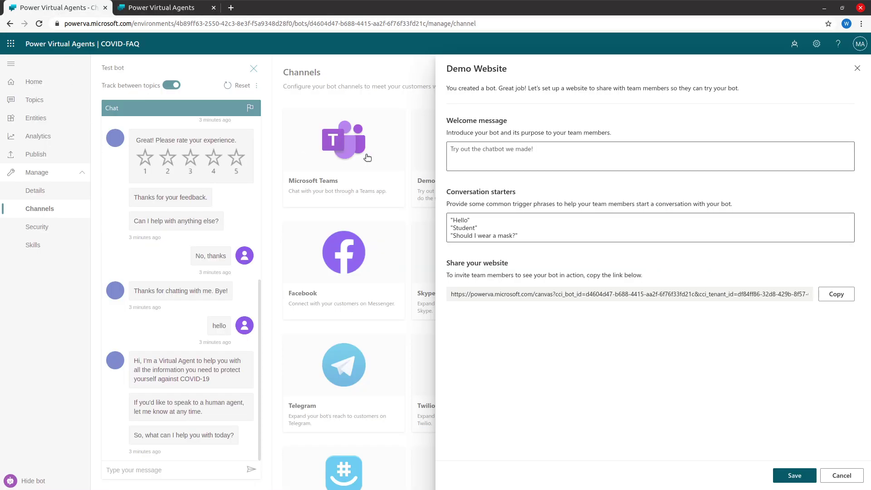
pyautogui.click(857, 69)
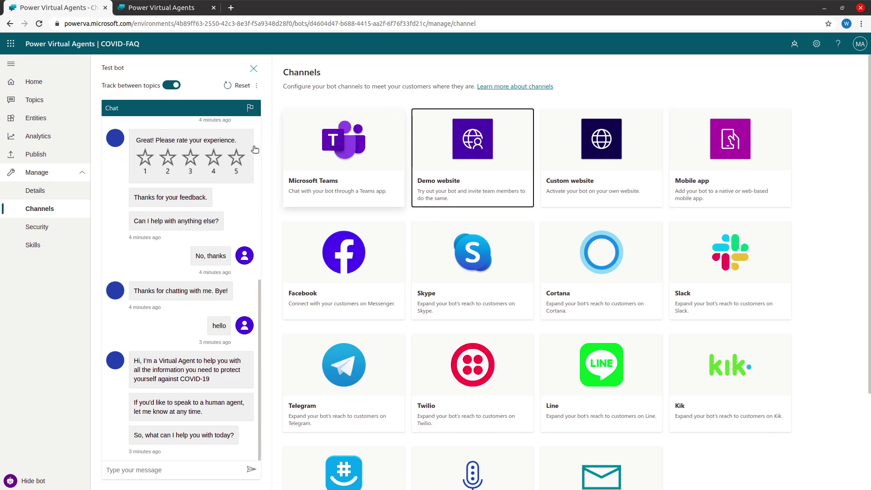
# - Show the COVID-FAQ bot's Analytics summary for 11/30/2020–12/6/2020
pyautogui.click(49, 144)
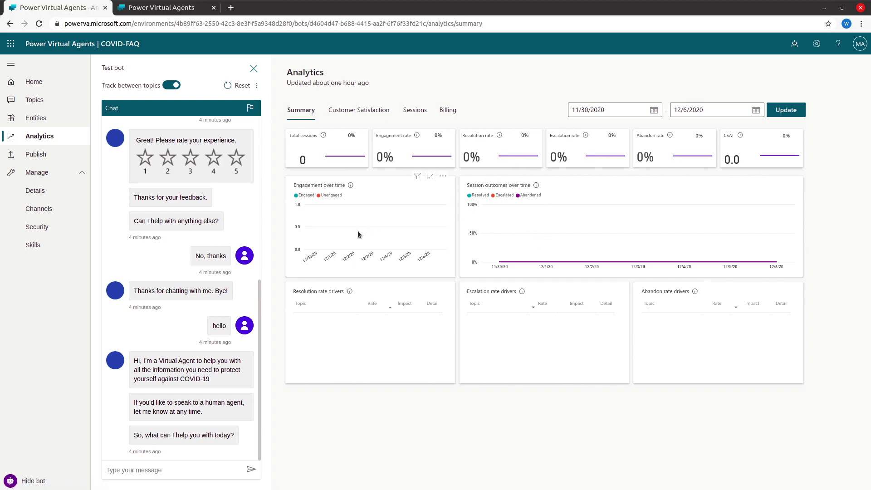
# - Navigate through Entities and Home to the Topics page listing 212 existing topics
pyautogui.click(48, 119)
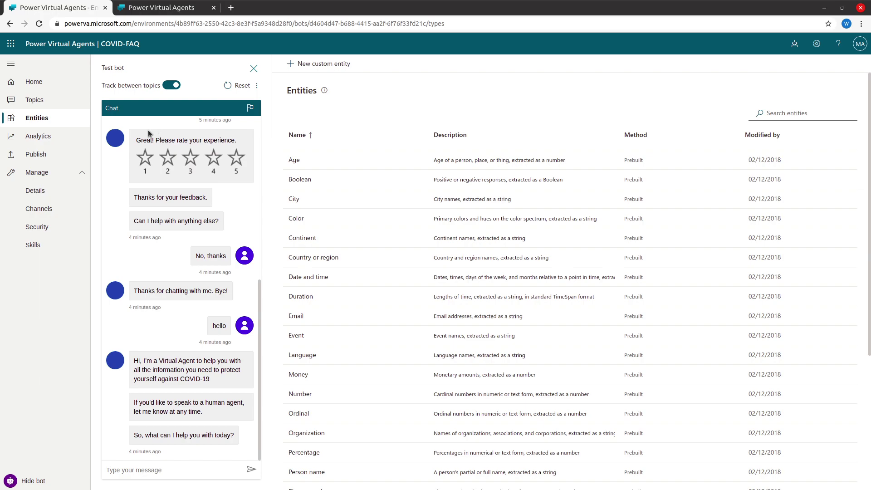
pyautogui.click(44, 88)
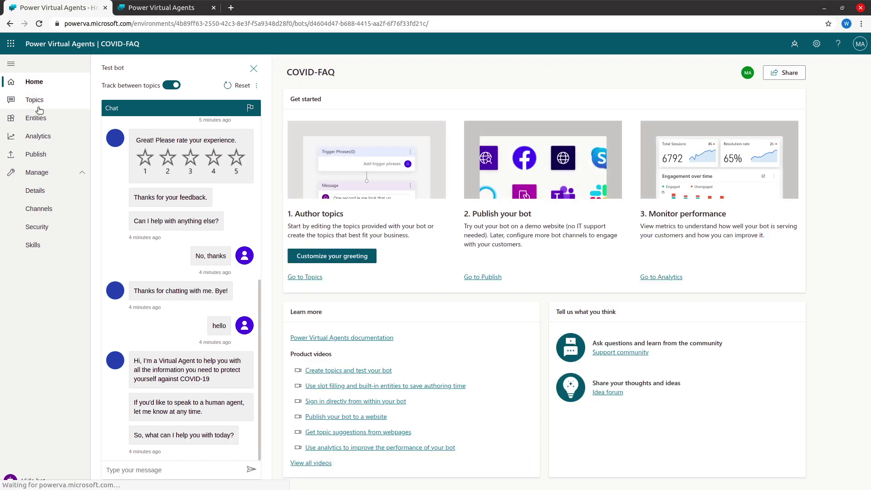
pyautogui.click(38, 105)
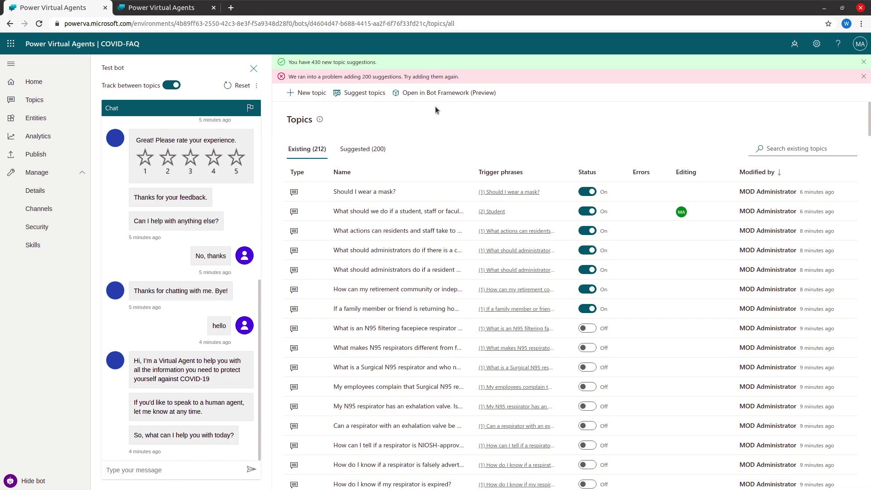
pyautogui.click(443, 92)
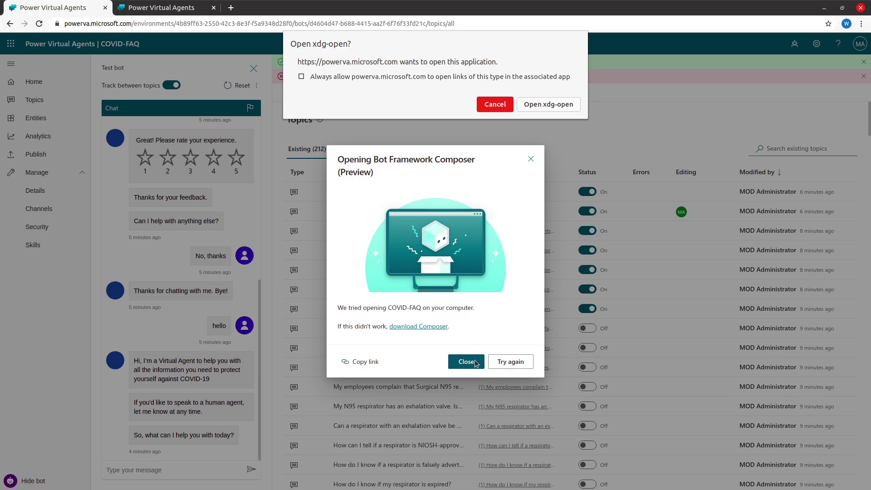
pyautogui.click(503, 103)
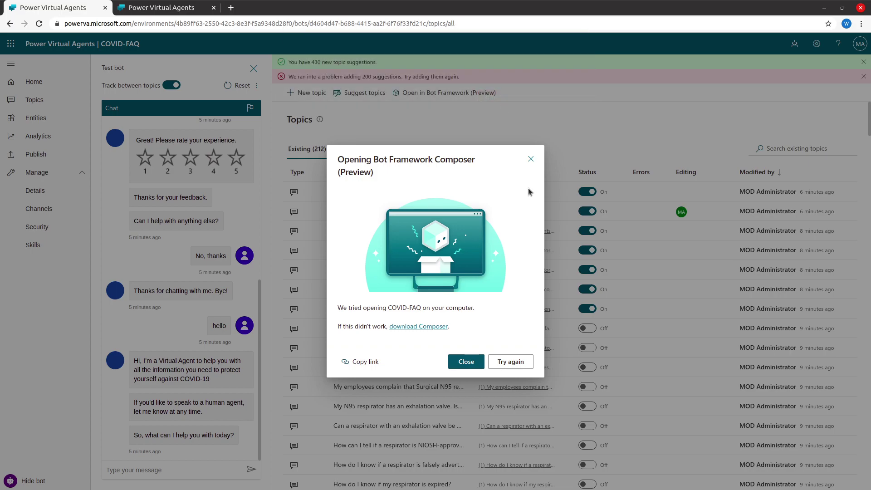
pyautogui.click(531, 160)
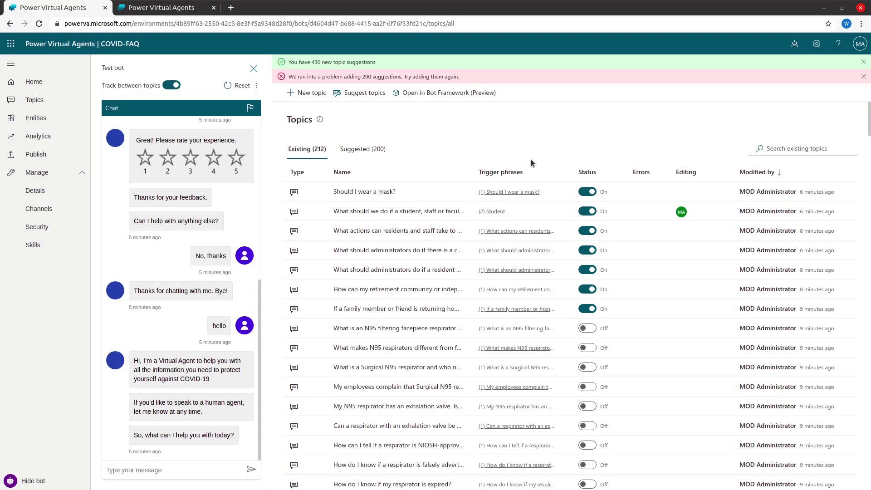